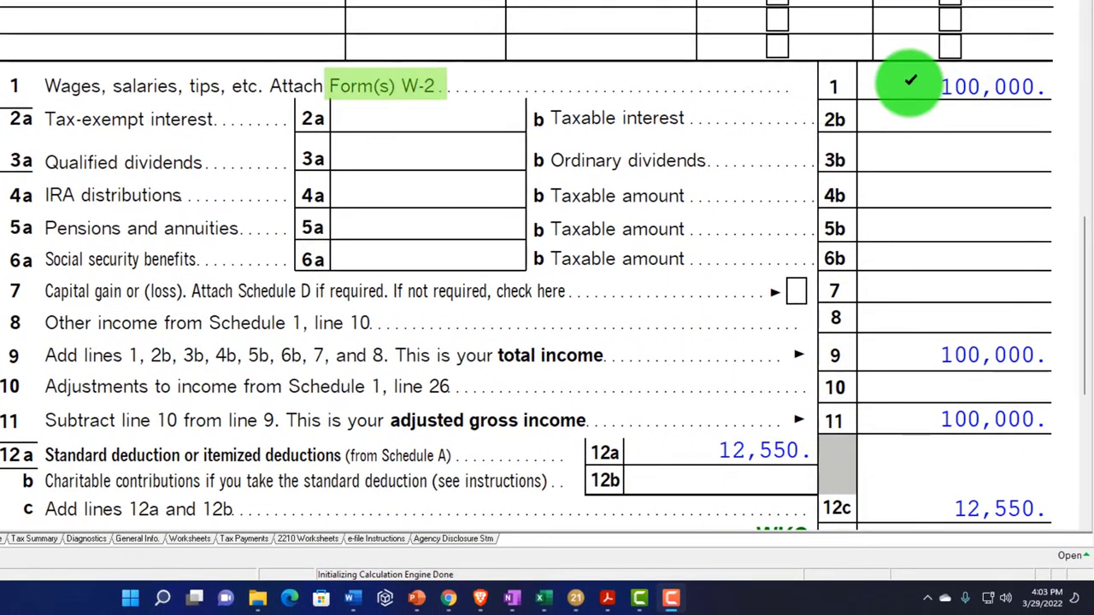
- Review Form 1040's 100,000 total income, 12,550 standard deduction and 87,450 taxable income, then the tax lines
scroll(910, 81, down, 1)
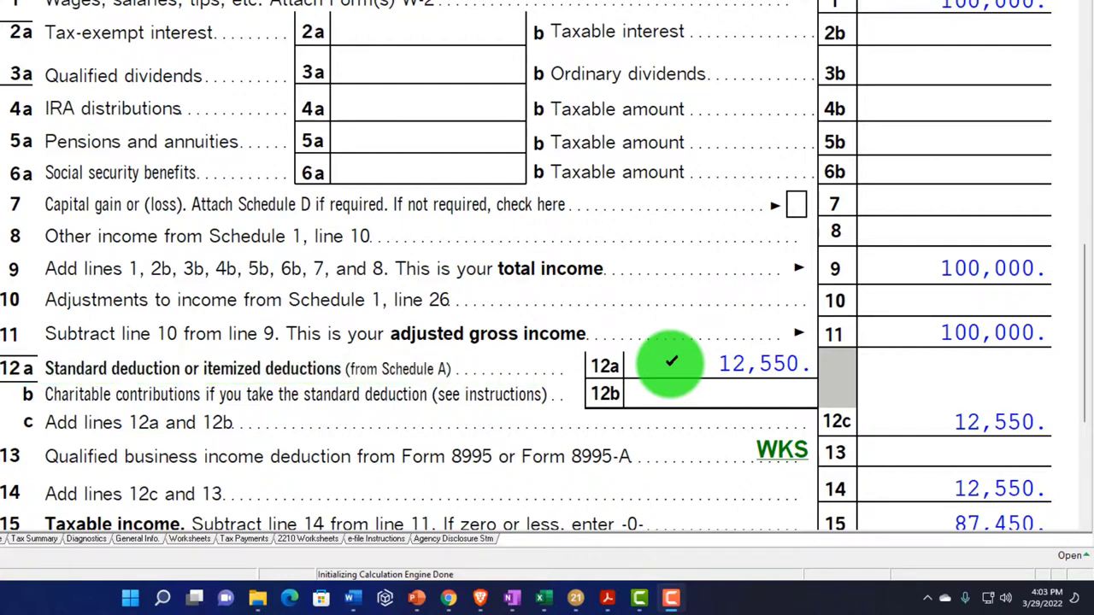
scroll(547, 274, down, 1)
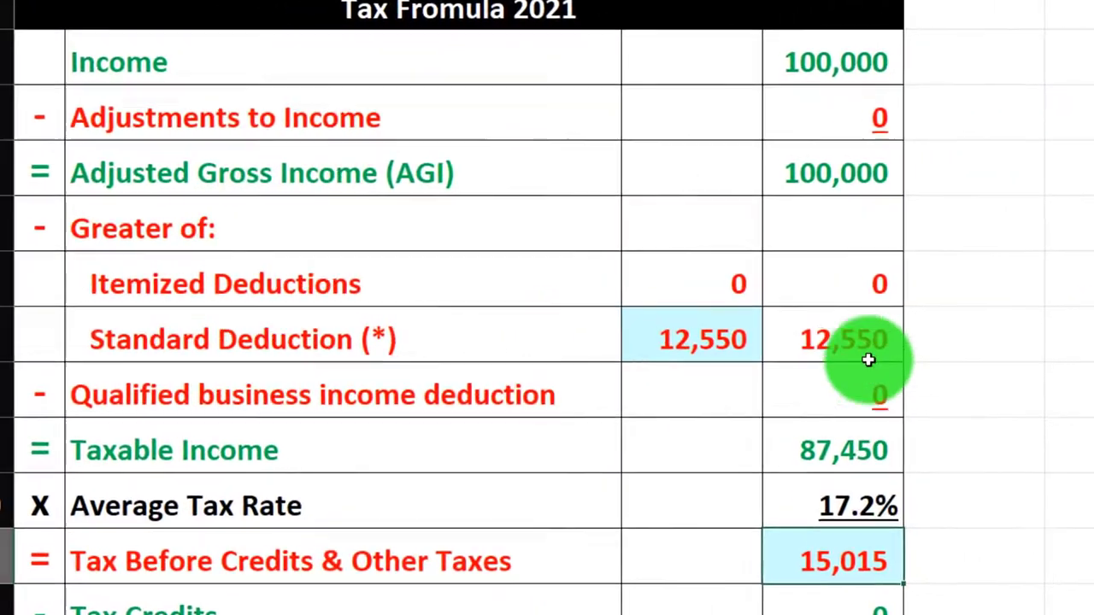
click(846, 62)
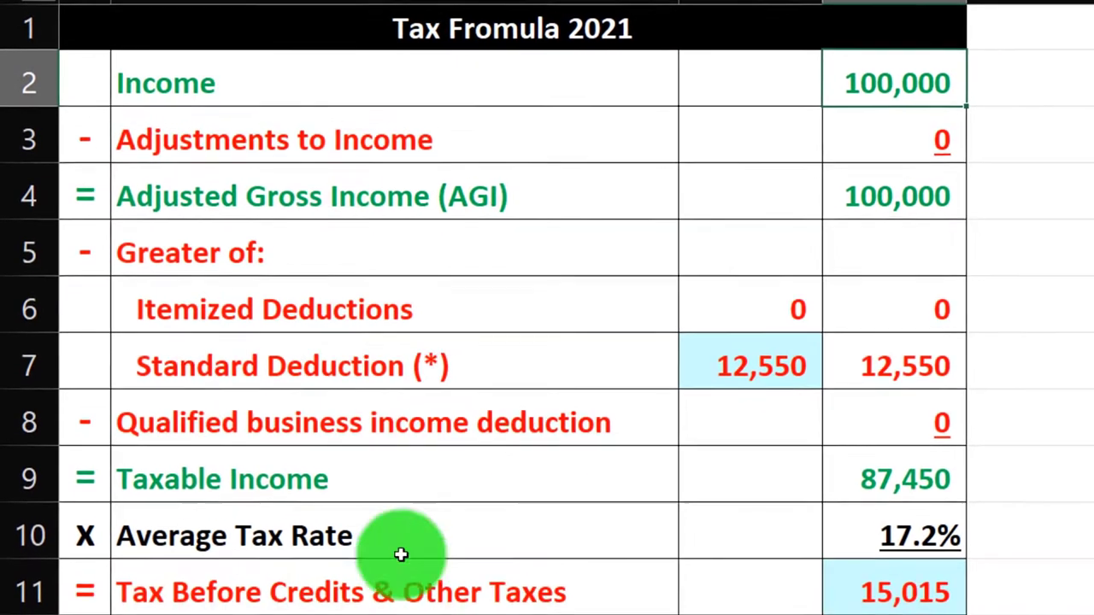
click(729, 396)
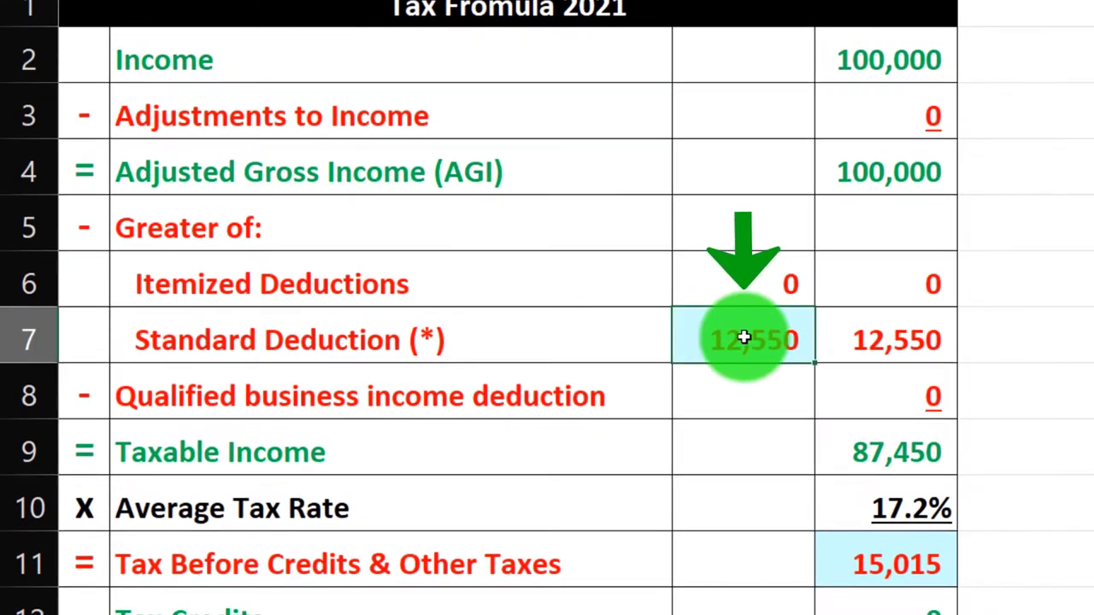
click(833, 453)
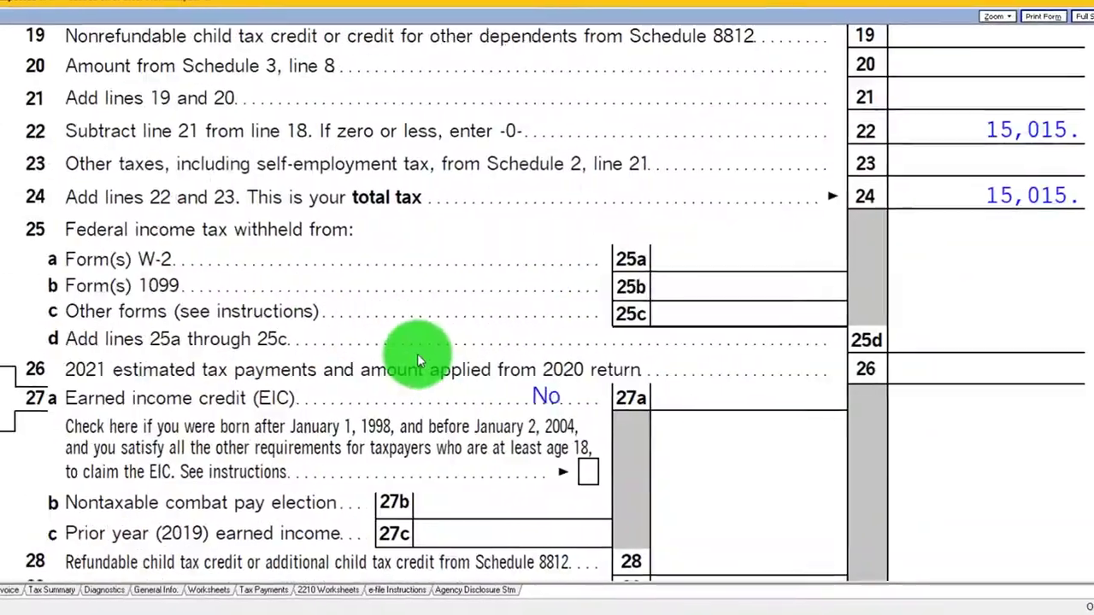
scroll(417, 354, up, 3)
click(914, 114)
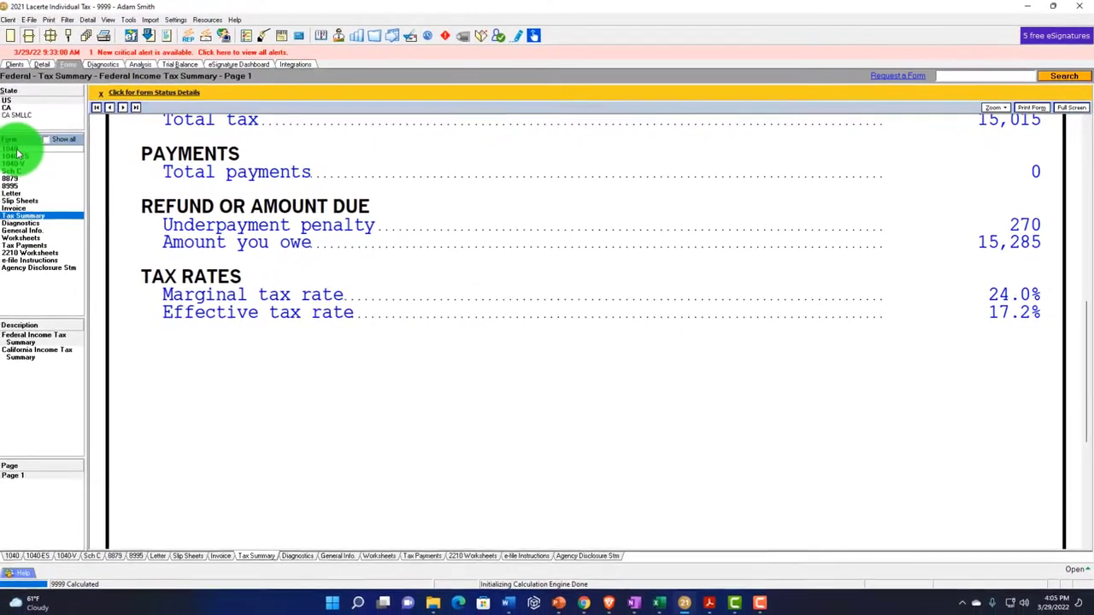
- Return to Form 1040 page 2 and bring line 16's 15,015 tax into view
click(16, 150)
click(25, 434)
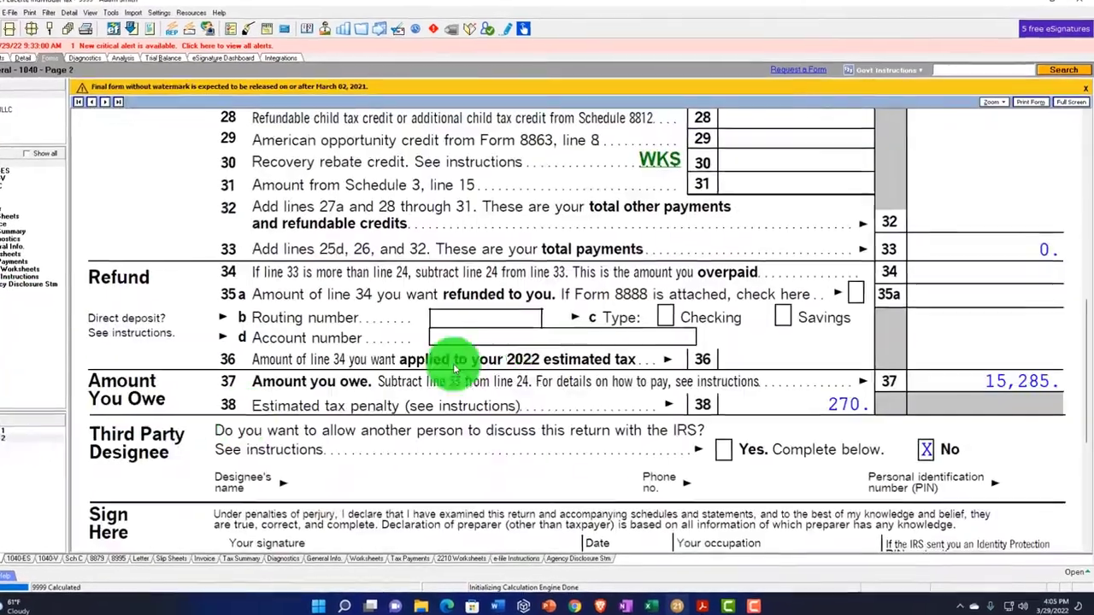
scroll(736, 286, up, 3)
scroll(707, 279, up, 4)
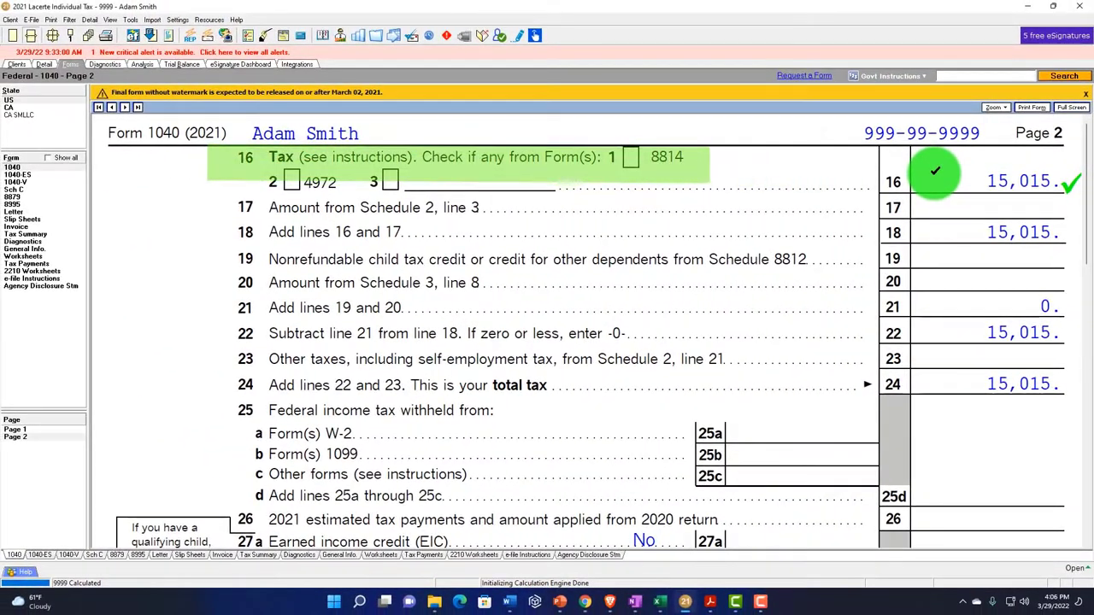
- Reduce the W-2 wages to 90,000 on the Wages input screen
click(109, 92)
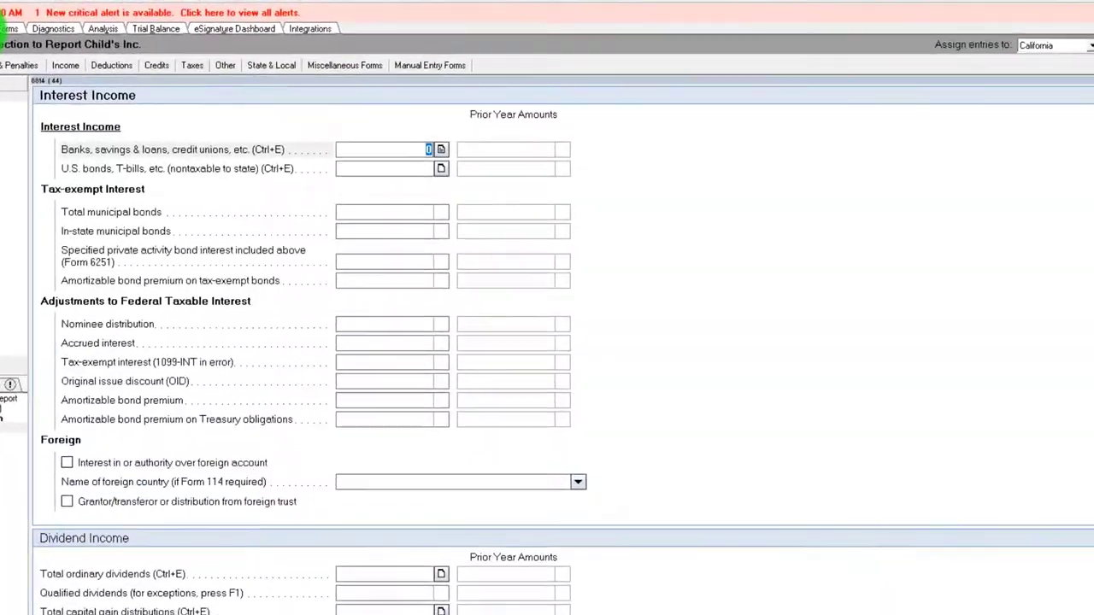
click(64, 65)
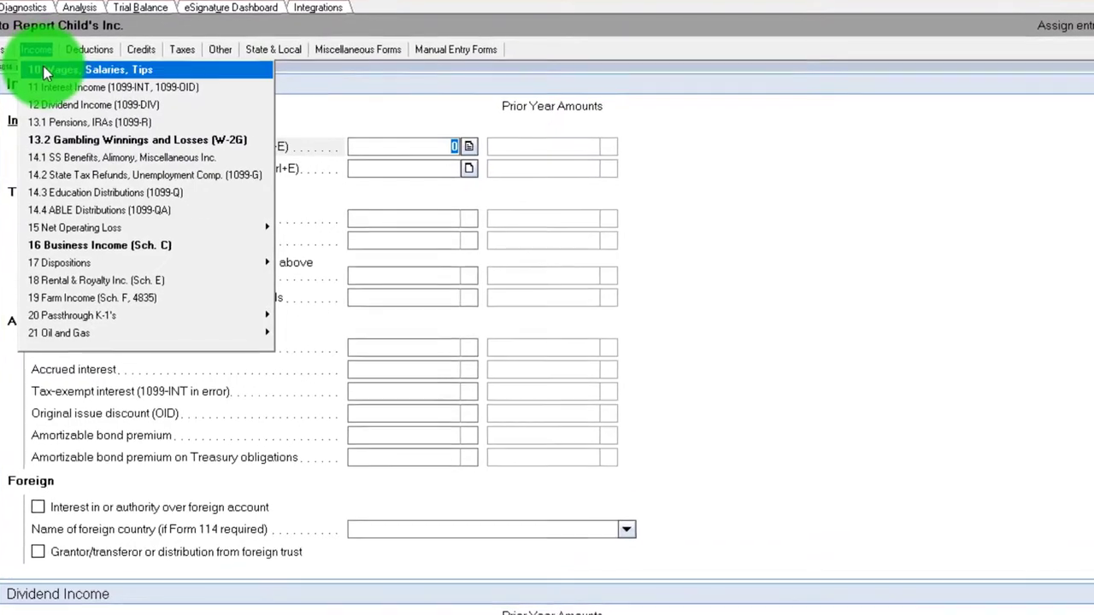
click(42, 68)
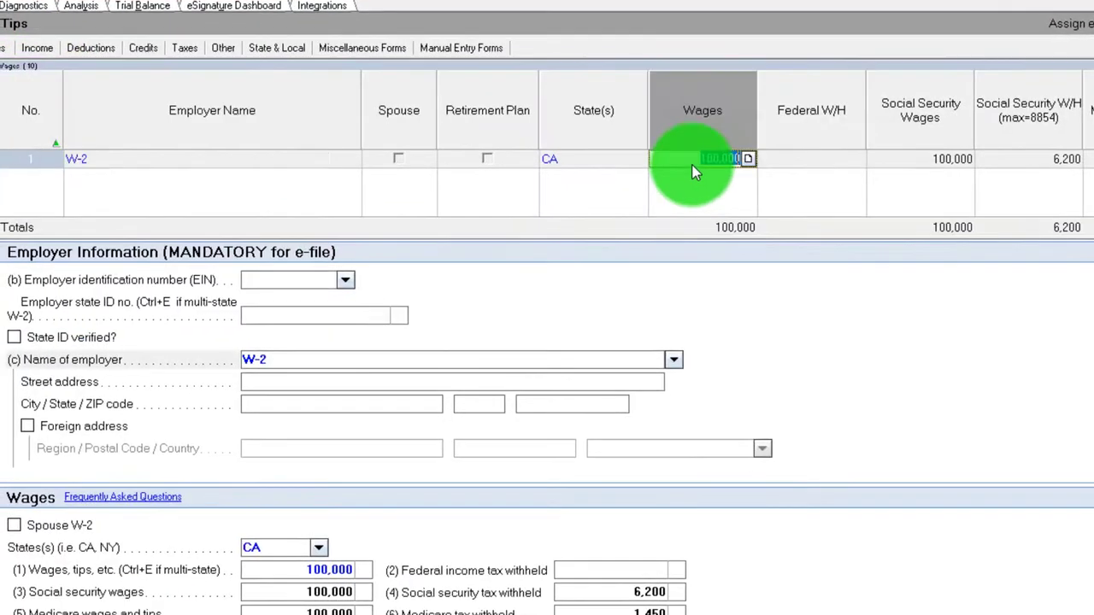
text(000)
key(Tab)
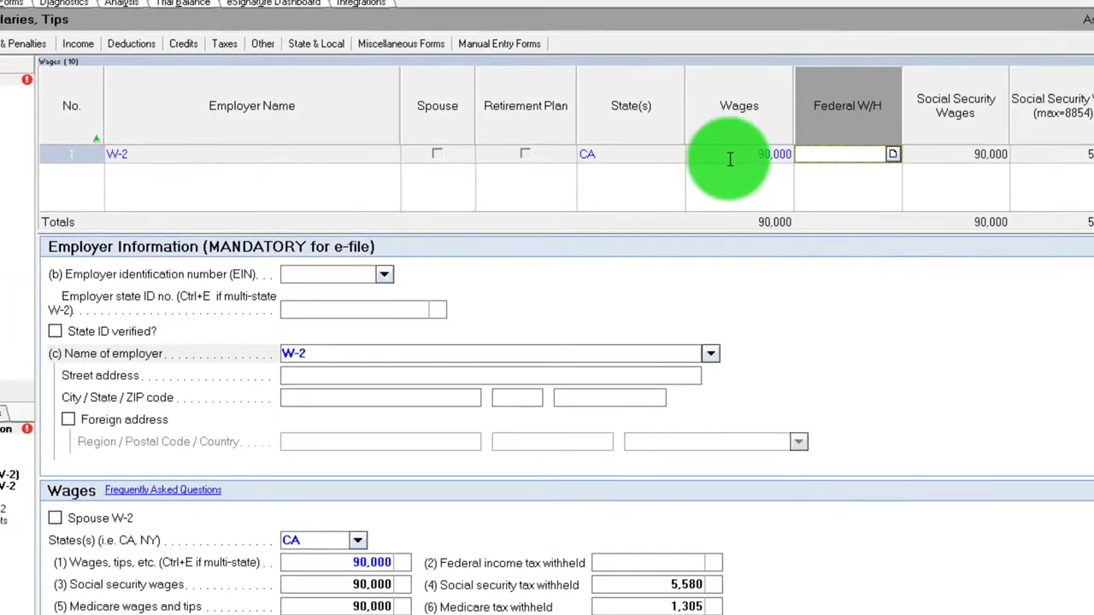
- Enter 10,000 of ordinary and qualified dividends, then check the tax effect on Form 1040
click(115, 39)
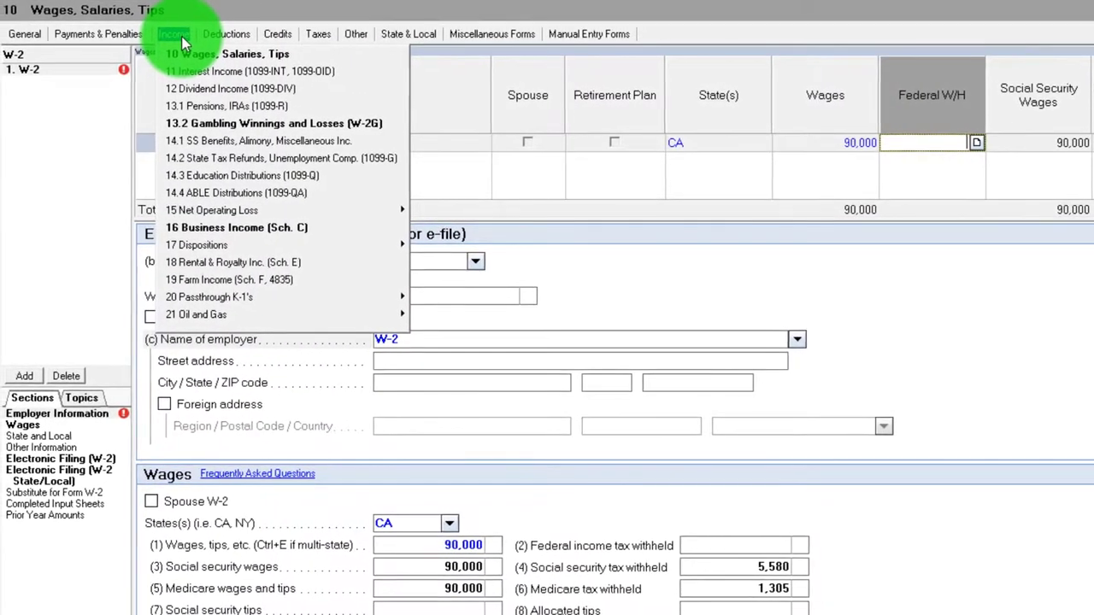
click(193, 89)
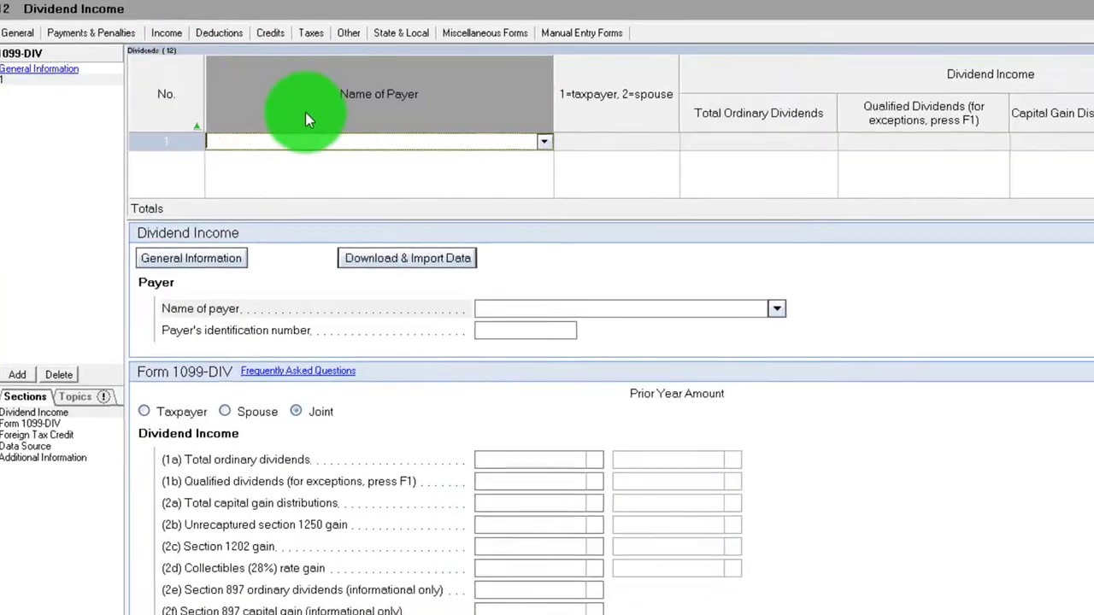
key(Tab)
key(Tab)
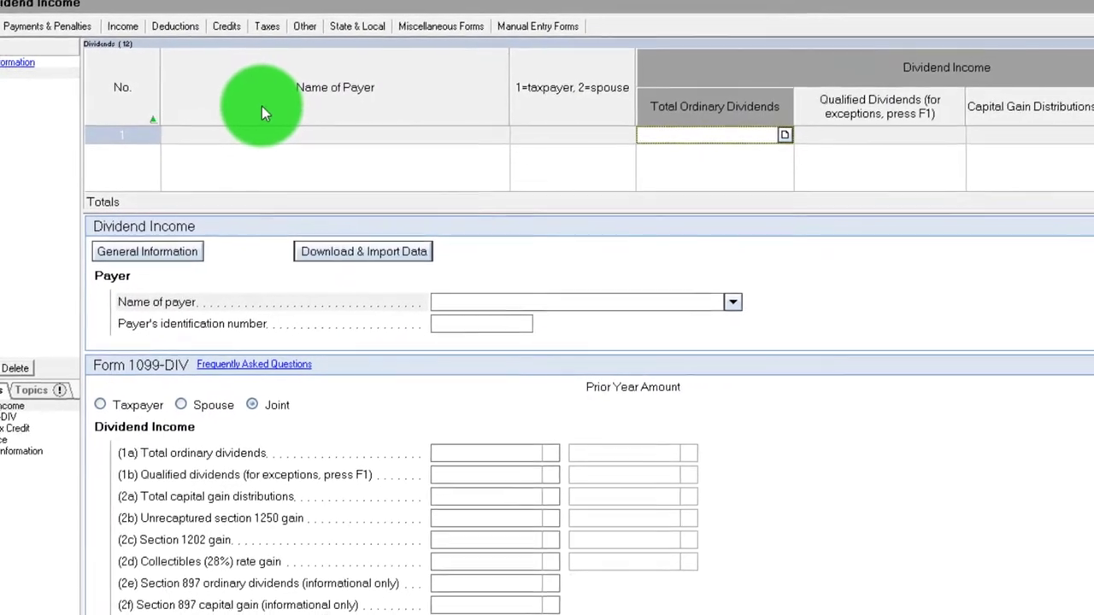
text(10,)
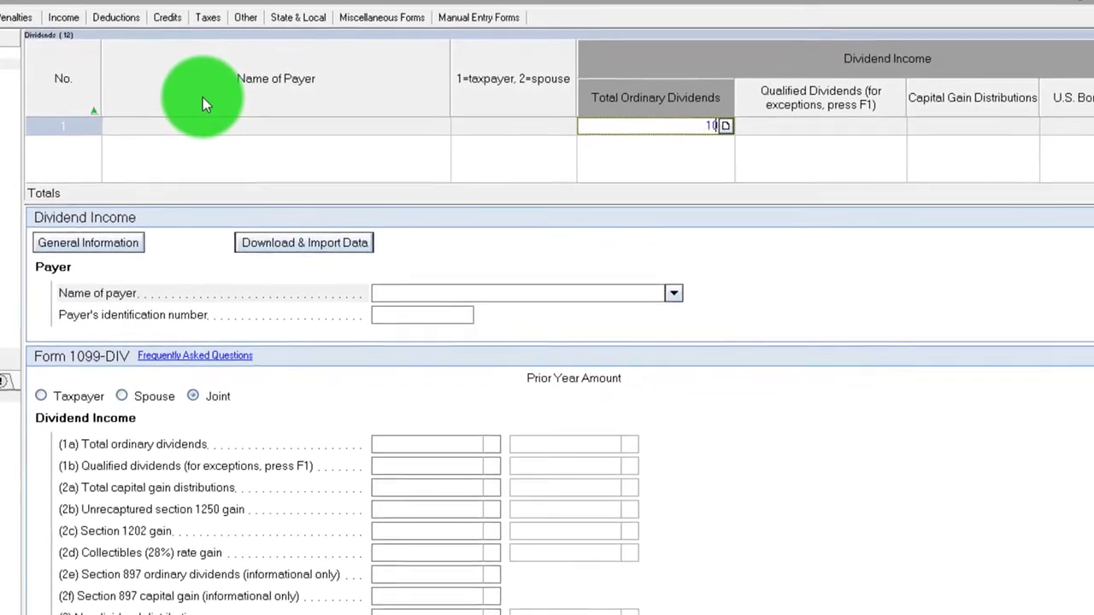
text(000)
key(Tab)
text(10,000)
key(Tab)
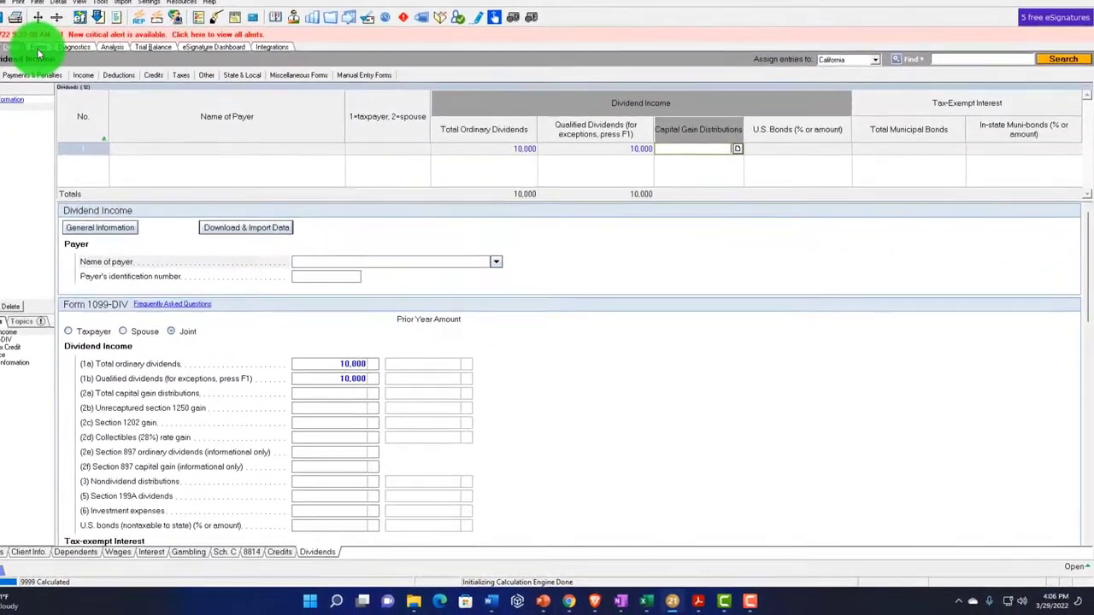
click(37, 49)
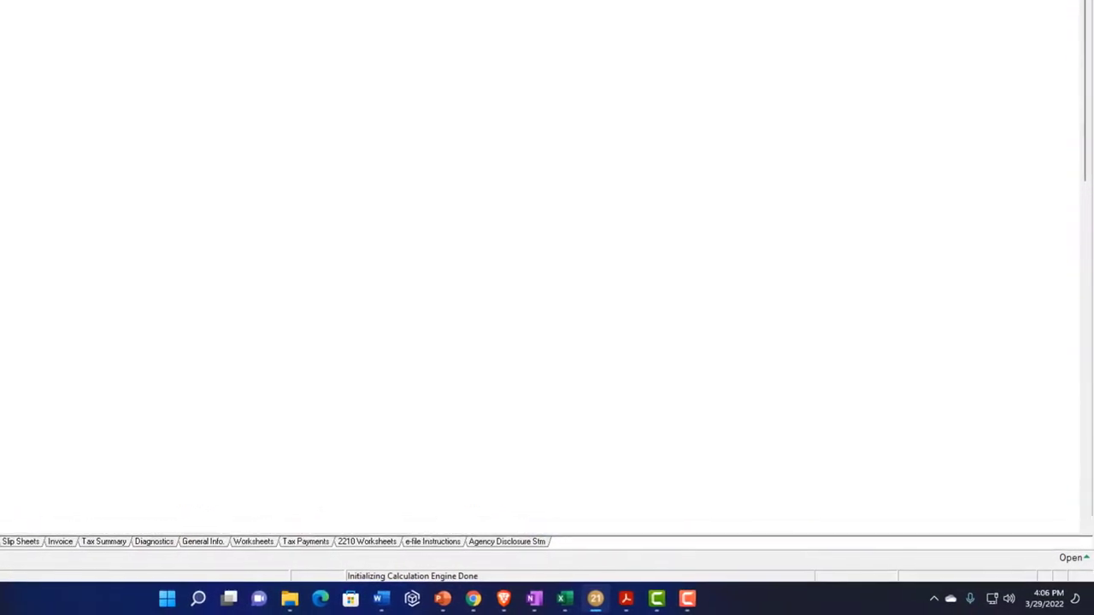
scroll(366, 354, down, 10)
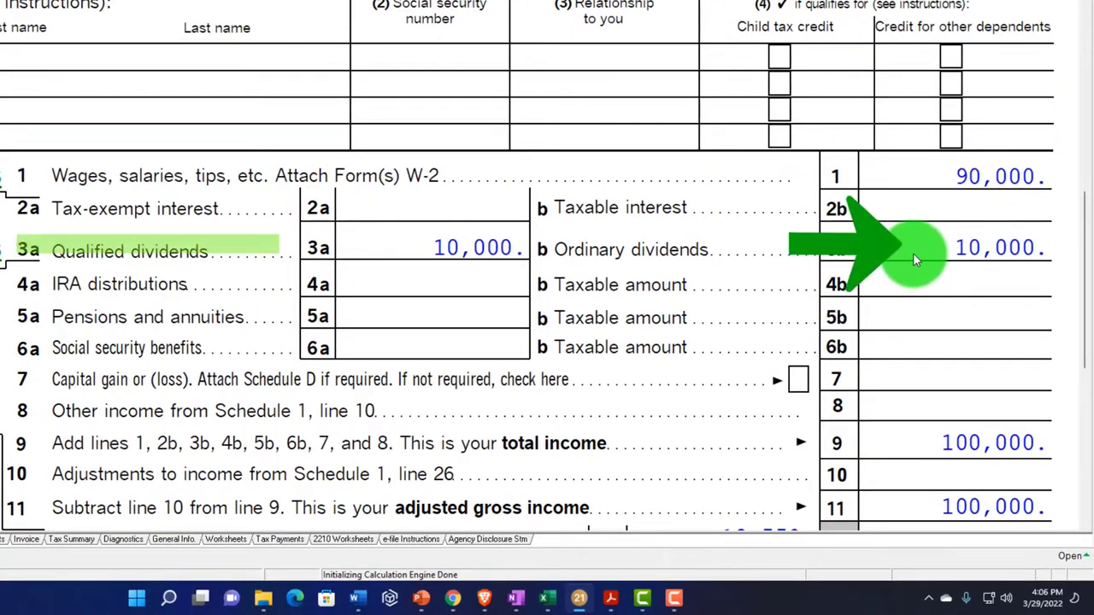
scroll(913, 253, down, 2)
scroll(913, 253, down, 2)
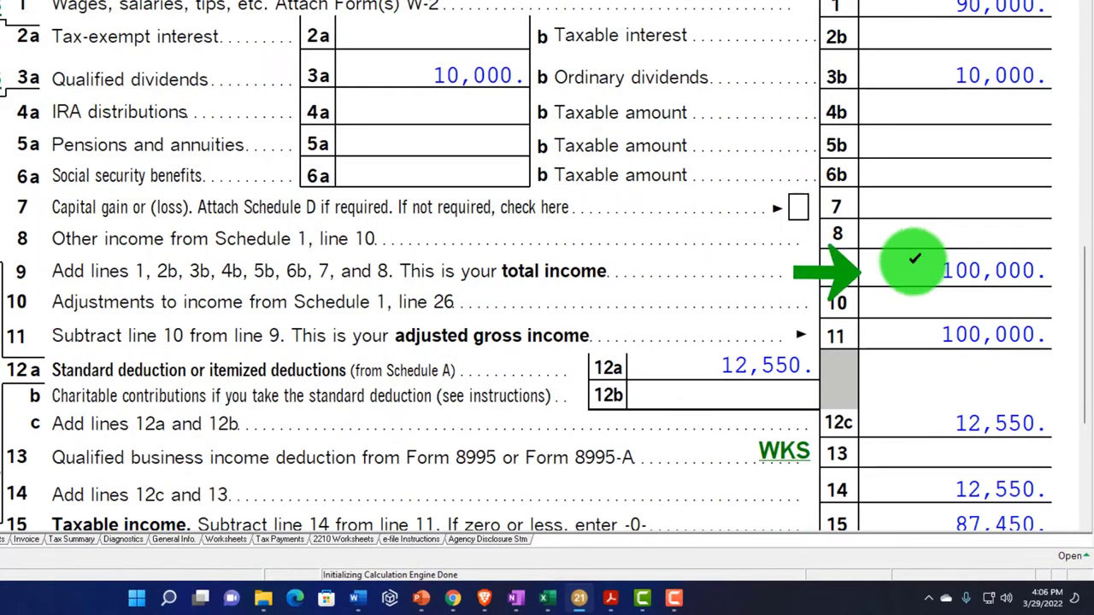
scroll(912, 265, down, 4)
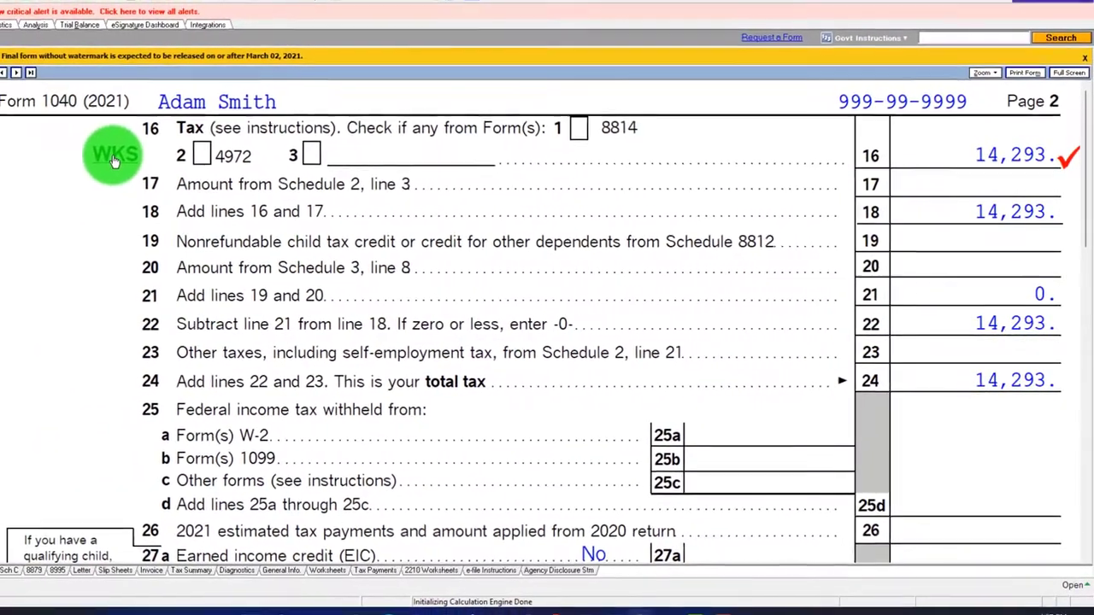
click(89, 150)
scroll(468, 280, down, 3)
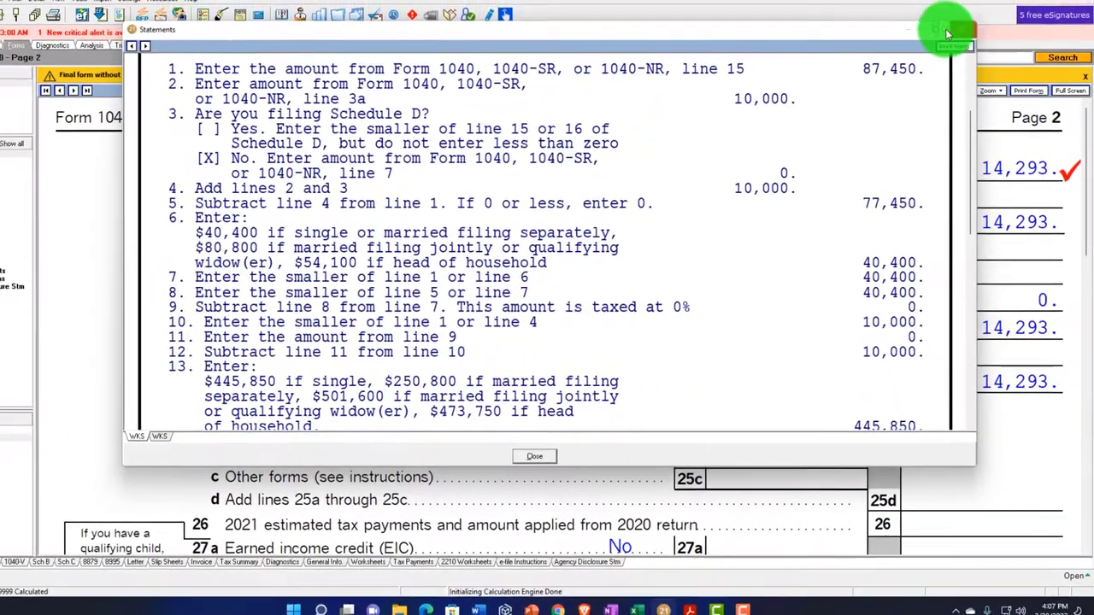
scroll(917, 64, up, 3)
scroll(764, 229, down, 1)
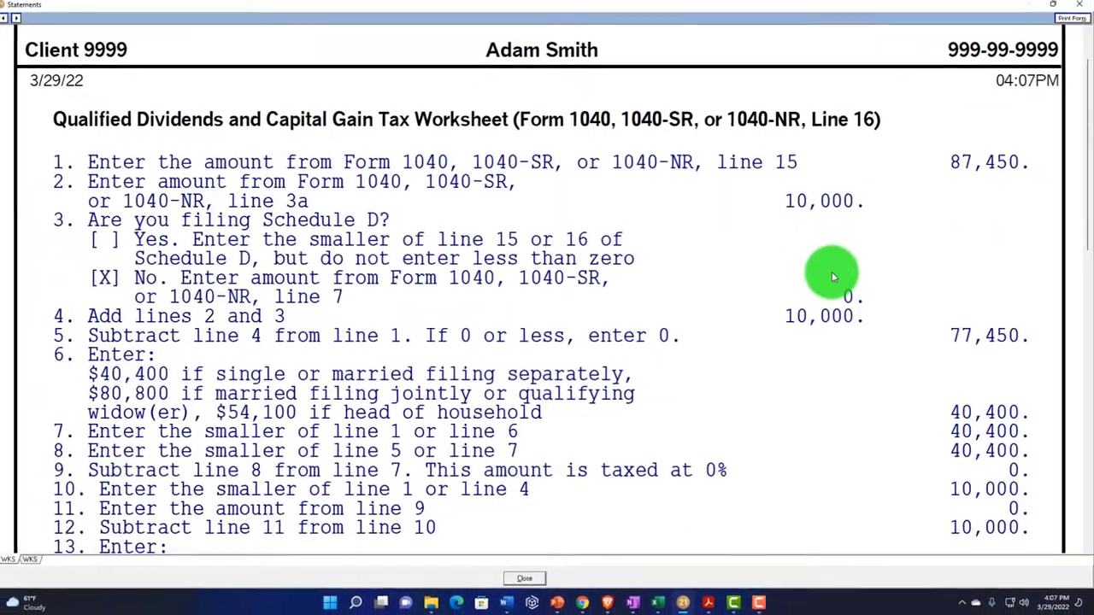
scroll(833, 271, down, 3)
scroll(832, 272, down, 3)
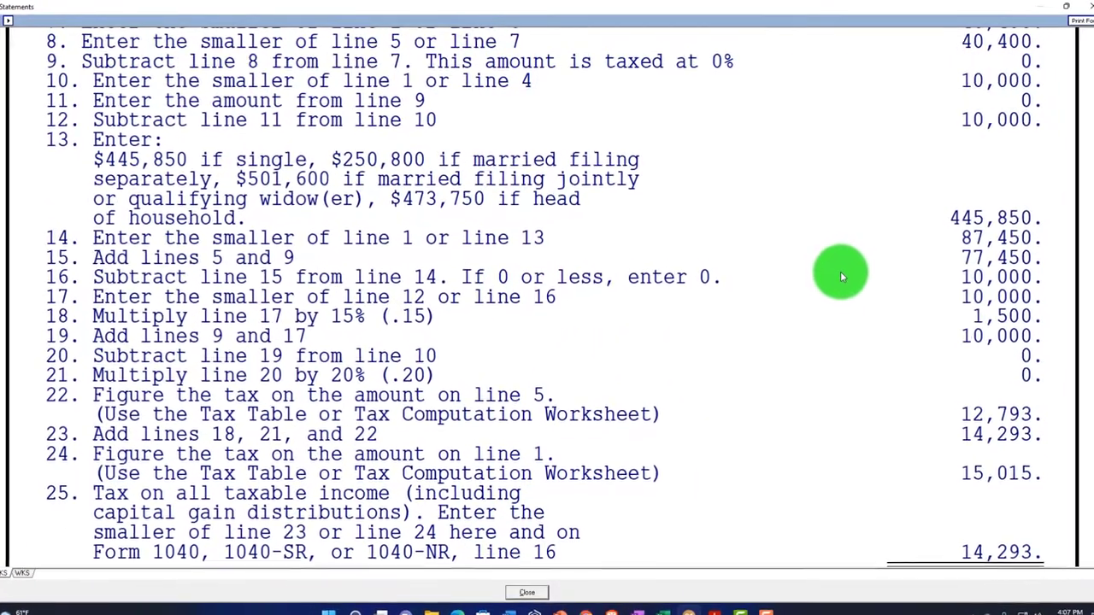
scroll(853, 283, down, 1)
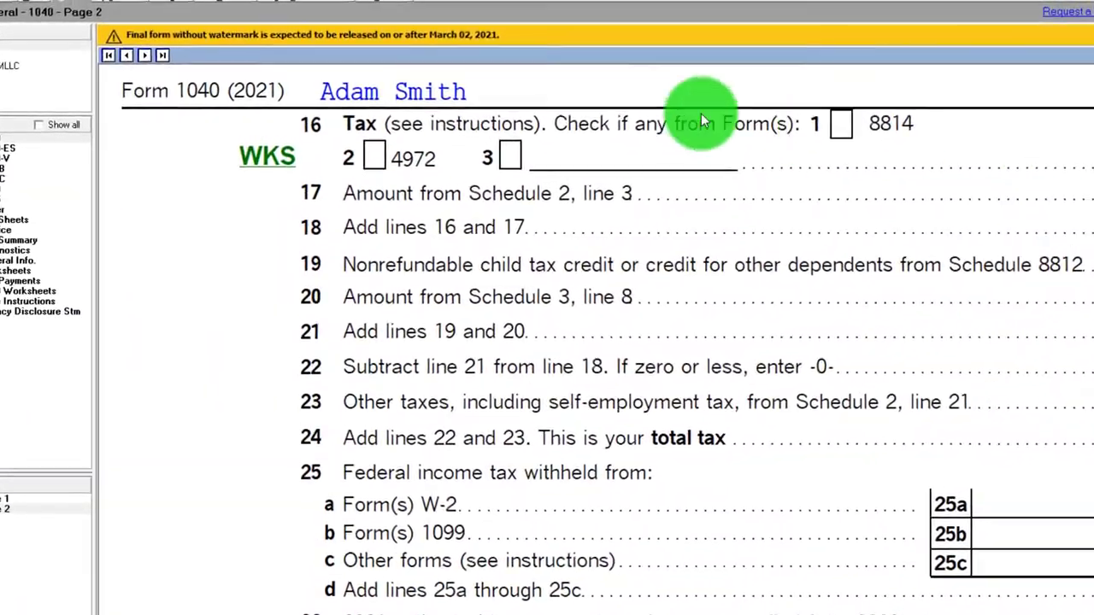
- Clear both 10,000 amounts, ordinary and qualified, from the 1099-DIV dividend entry
click(53, 12)
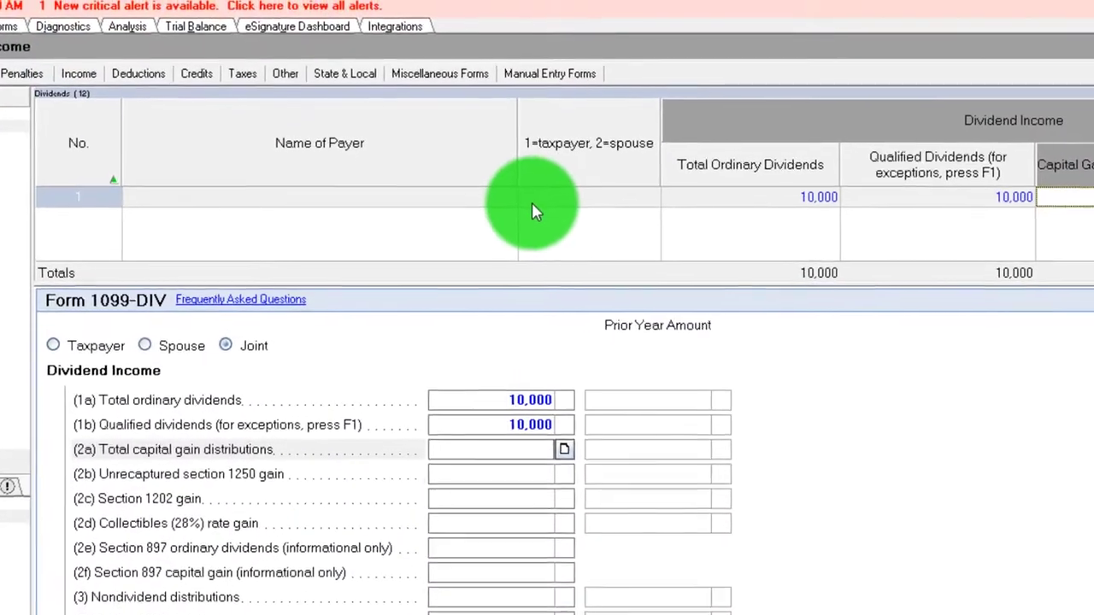
click(484, 200)
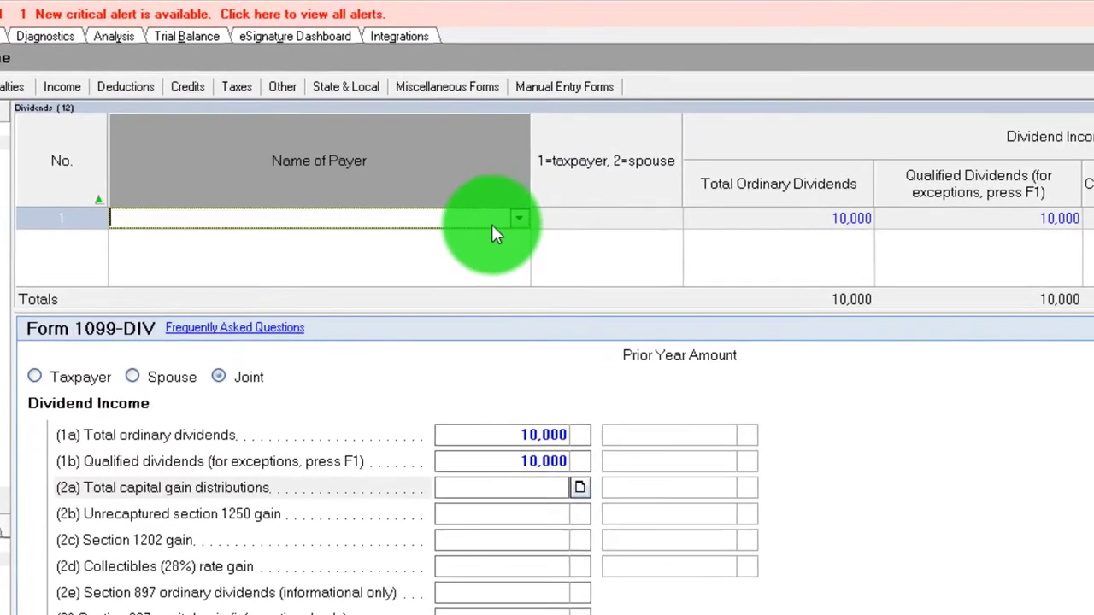
click(749, 229)
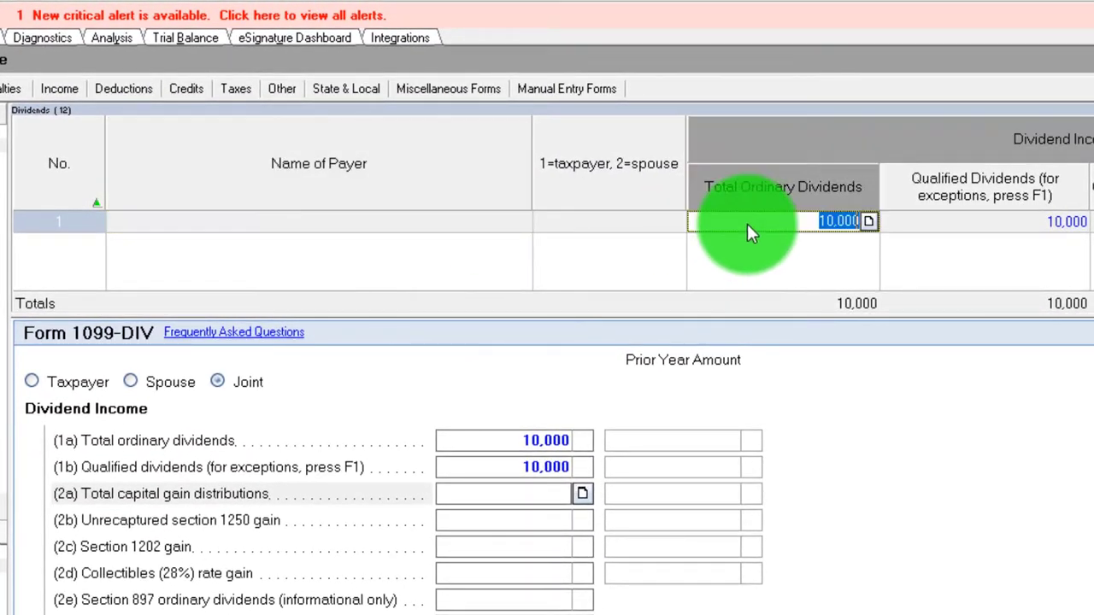
key(Tab)
key(Delete)
click(783, 224)
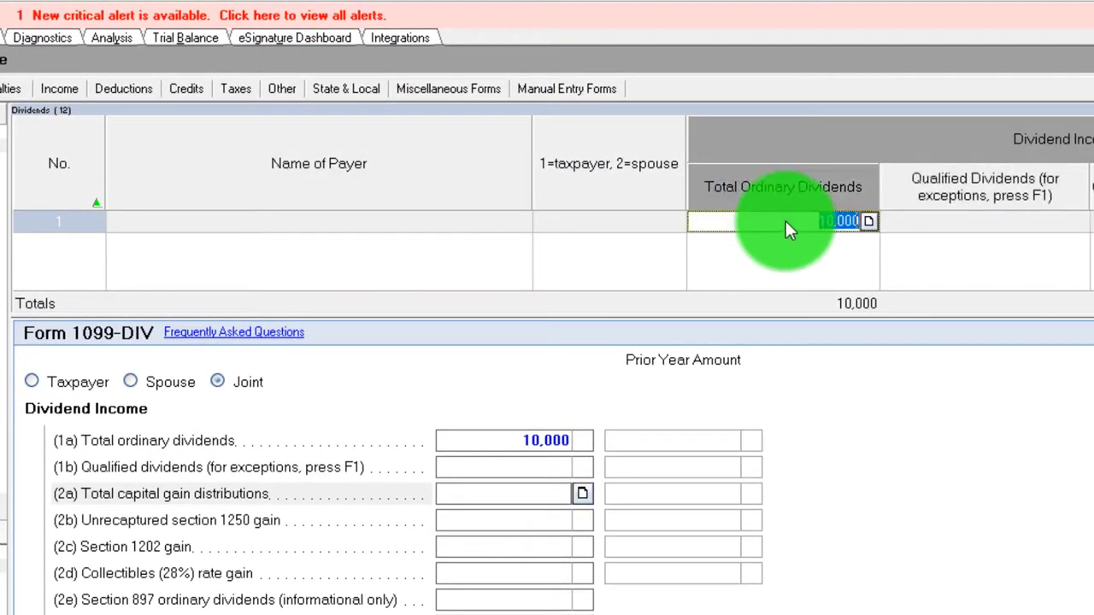
key(Delete)
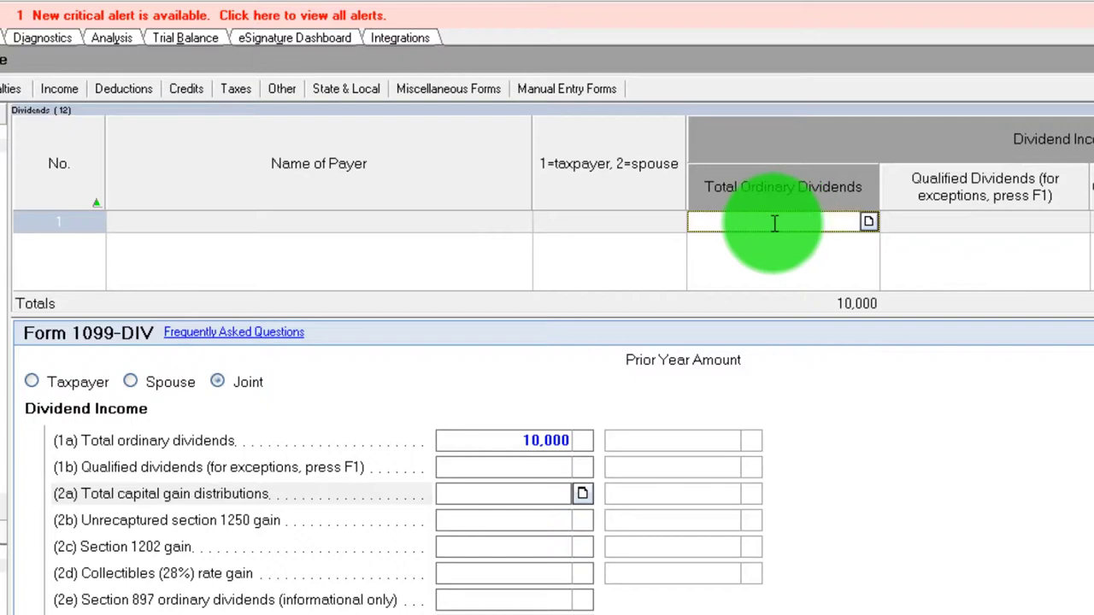
- Restore W-2 wages to 100,000 and return to the Form 1040 view
click(64, 89)
click(86, 112)
click(809, 219)
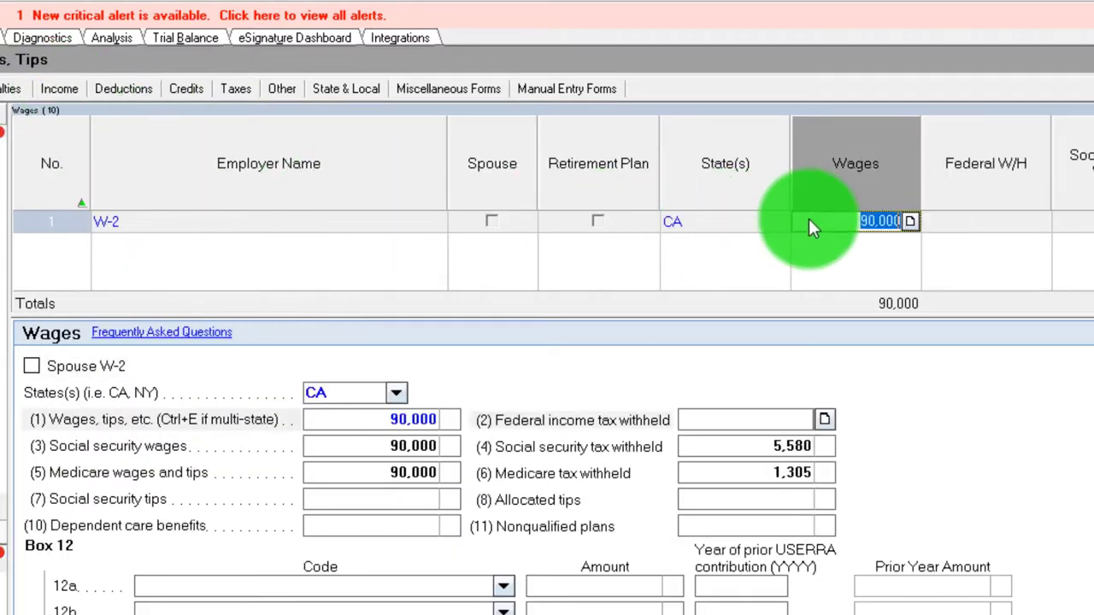
text(100000)
key(Tab)
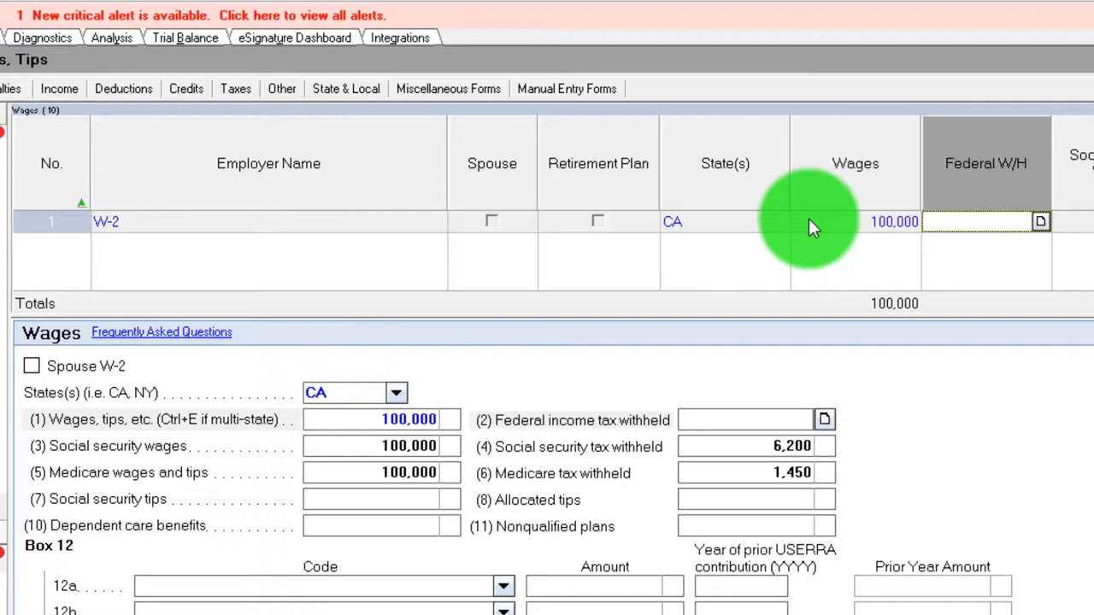
click(9, 24)
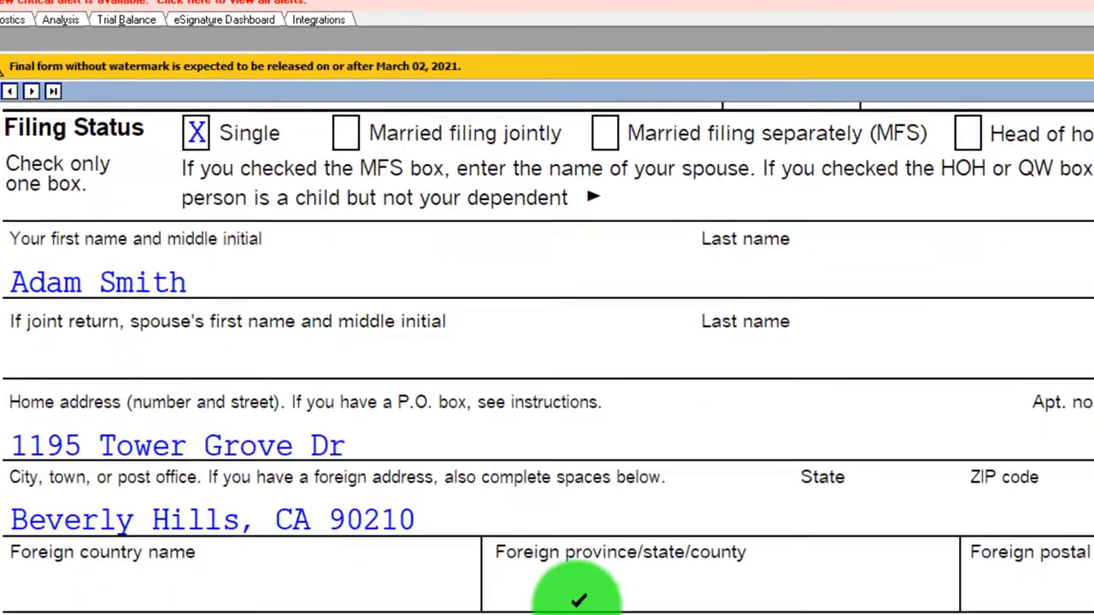
- Check the 87,450 taxable income on Form 1040, then set W-2 wages back to 90,000
scroll(502, 547, down, 10)
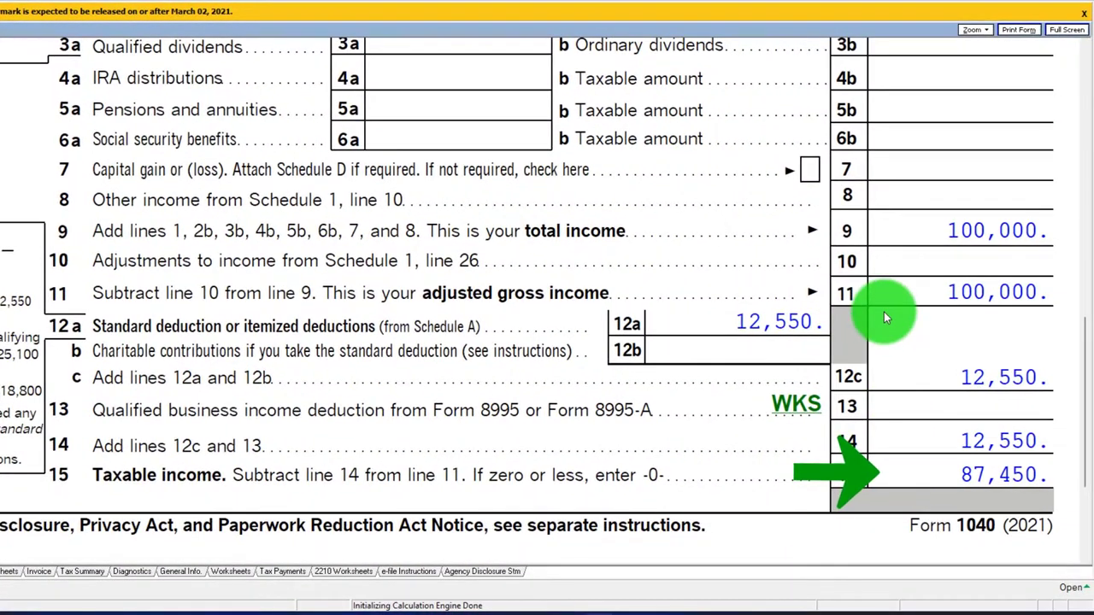
scroll(433, 349, down, 5)
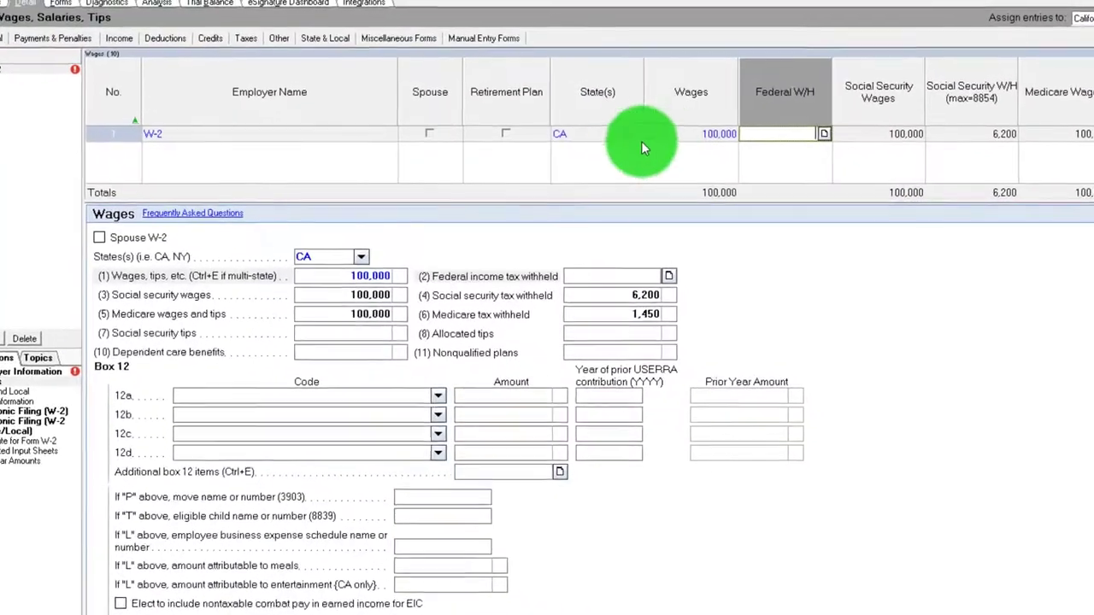
click(662, 129)
text(90000)
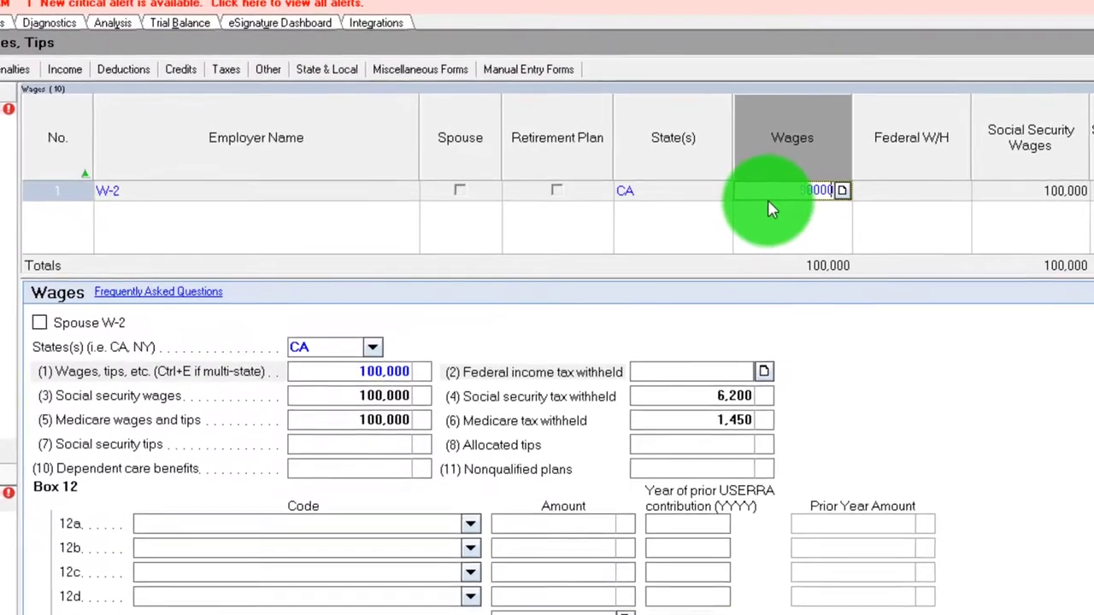
key(Tab)
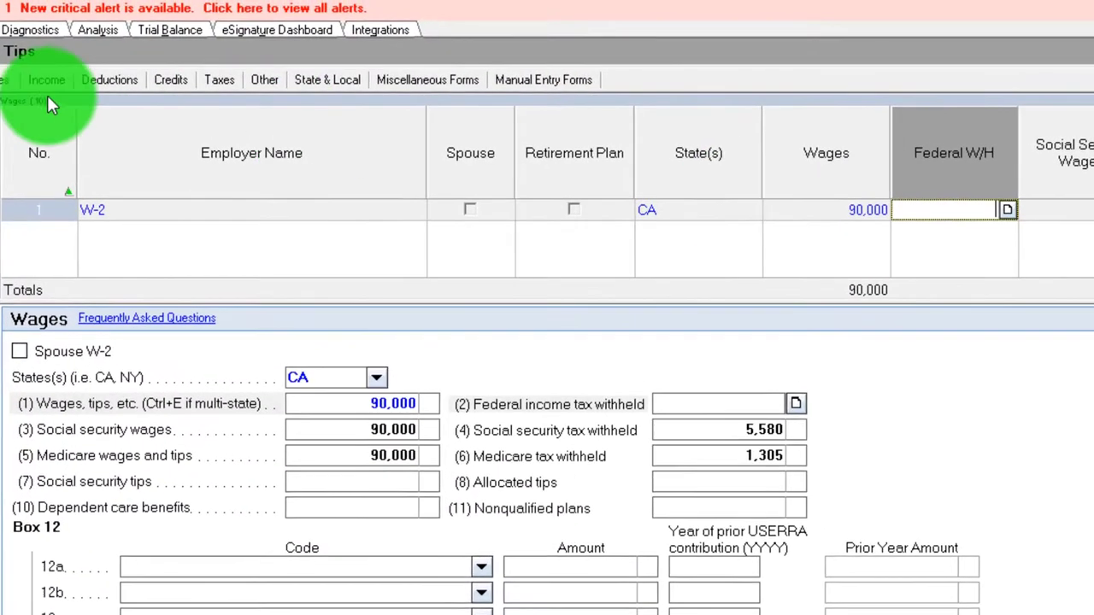
click(48, 78)
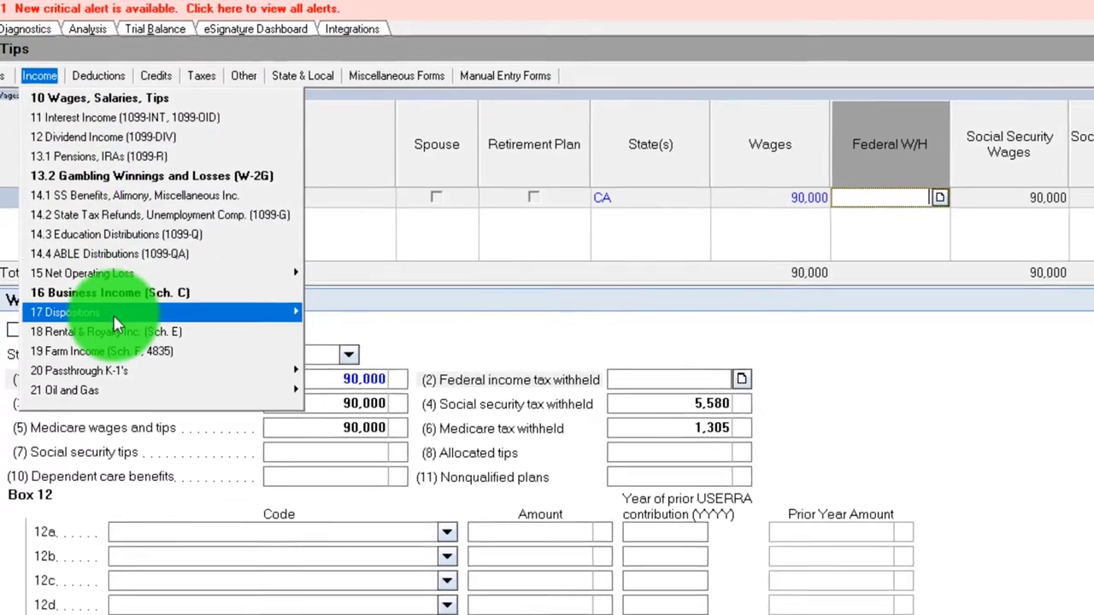
- Enter a Schedule D sale acquired 1/1/2000, sold 6/15/2021 for 20,000, with 10,000 basis
mouse_move(113, 313)
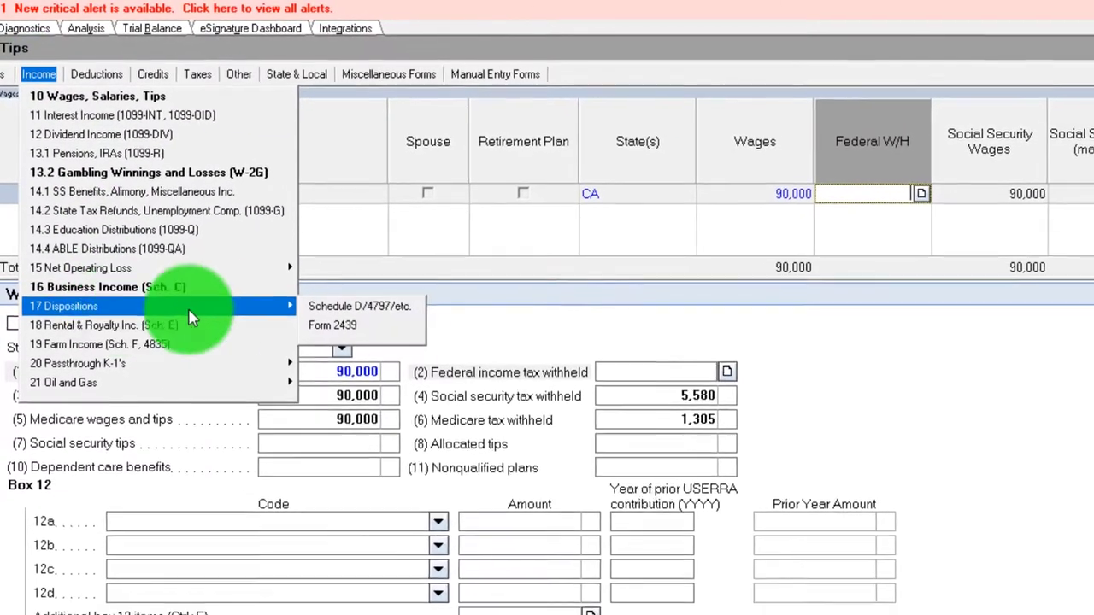
click(308, 292)
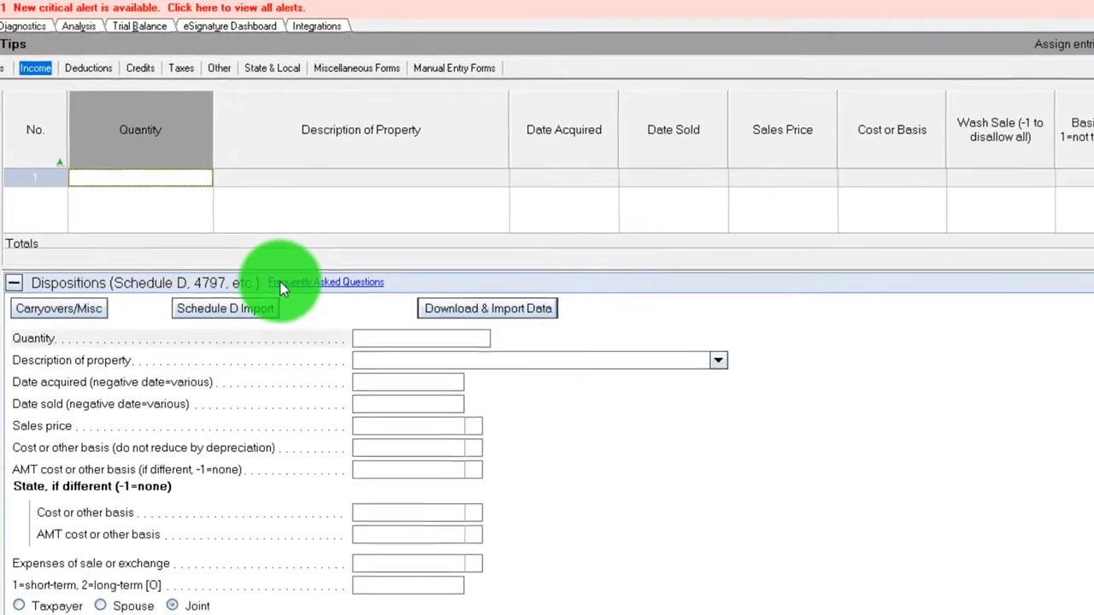
key(Tab)
key(Tab)
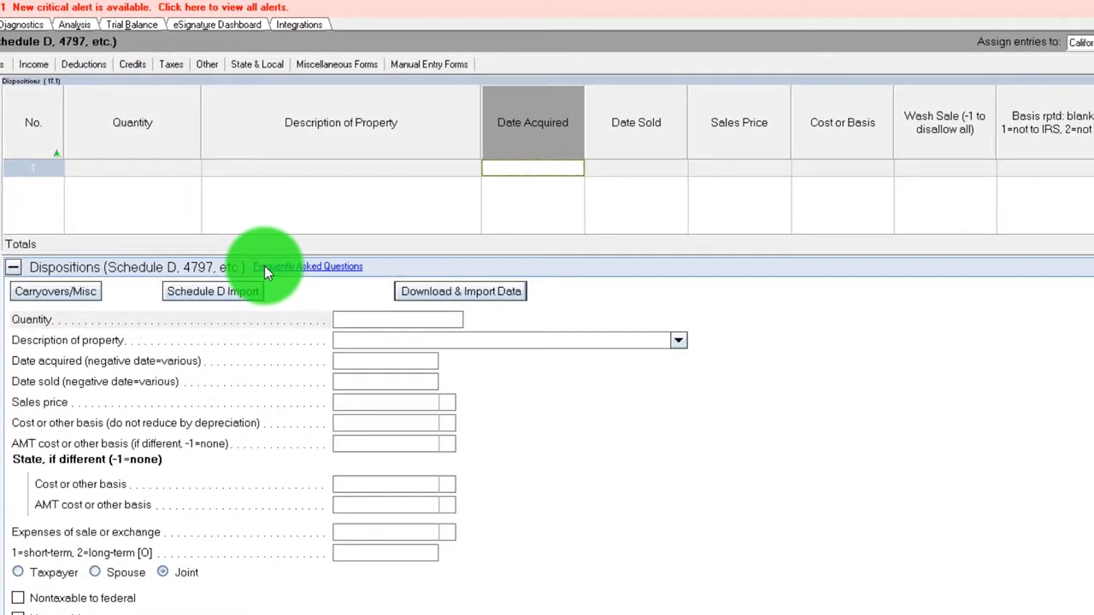
text(0101)
text(2000)
key(Tab)
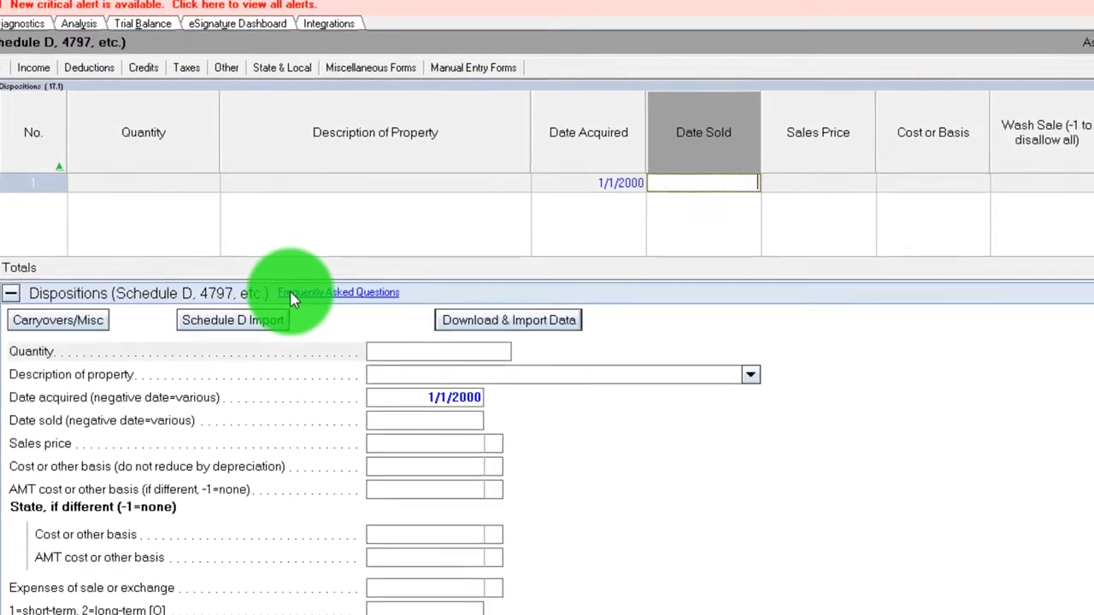
text(06)
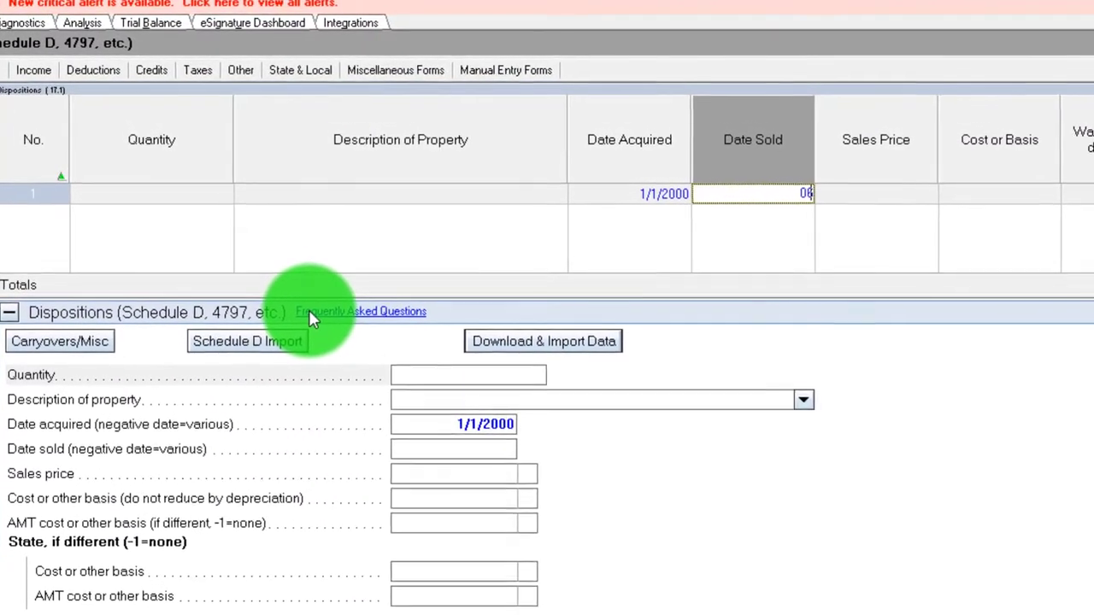
text(1522)
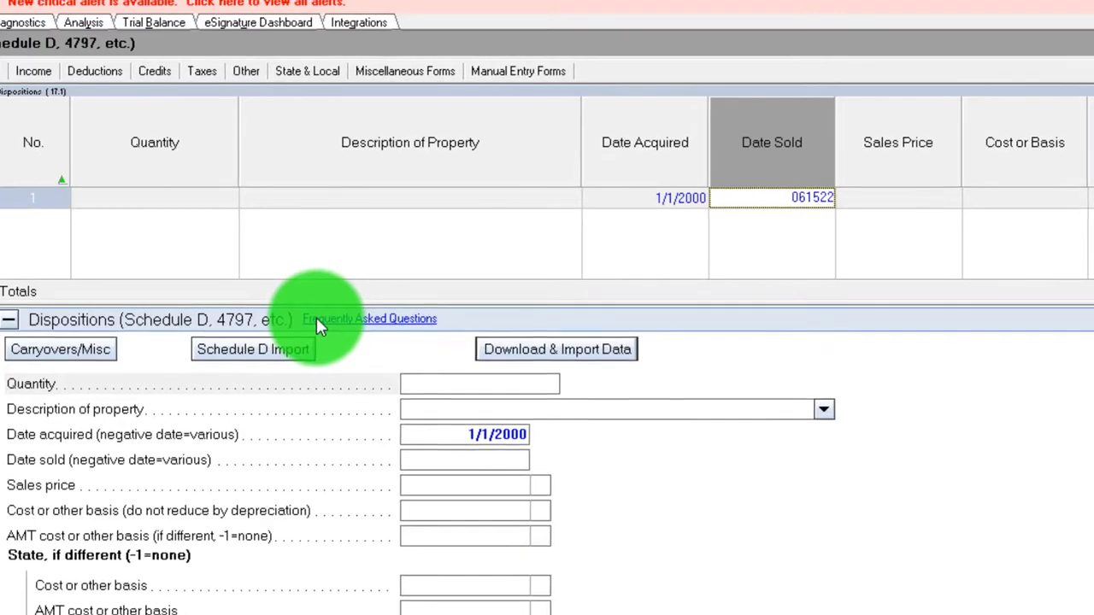
key(BackSpace)
text(1)
key(Tab)
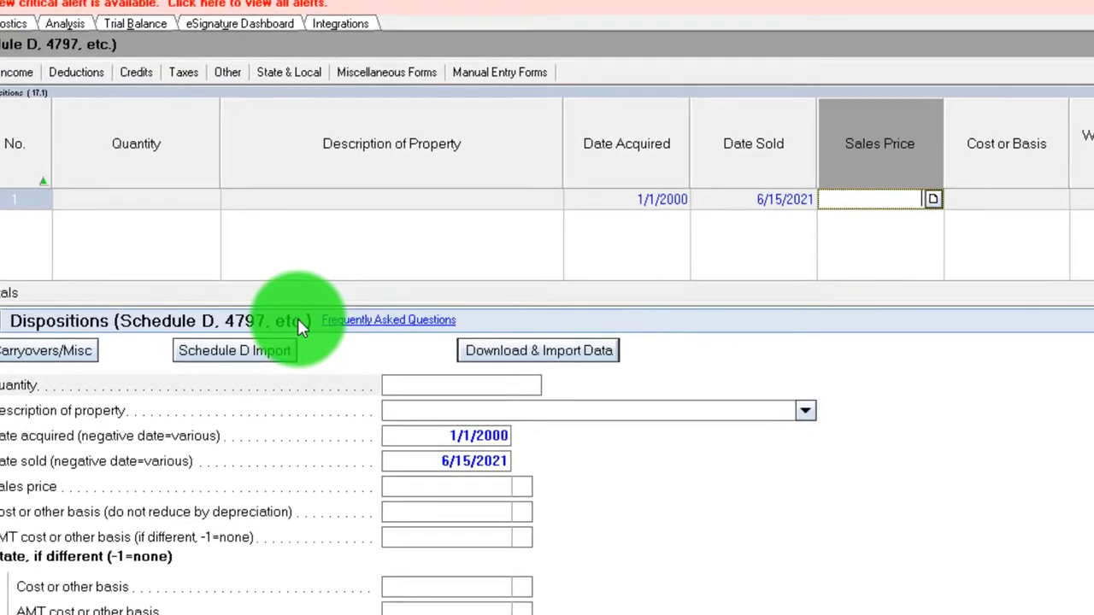
text(20,000)
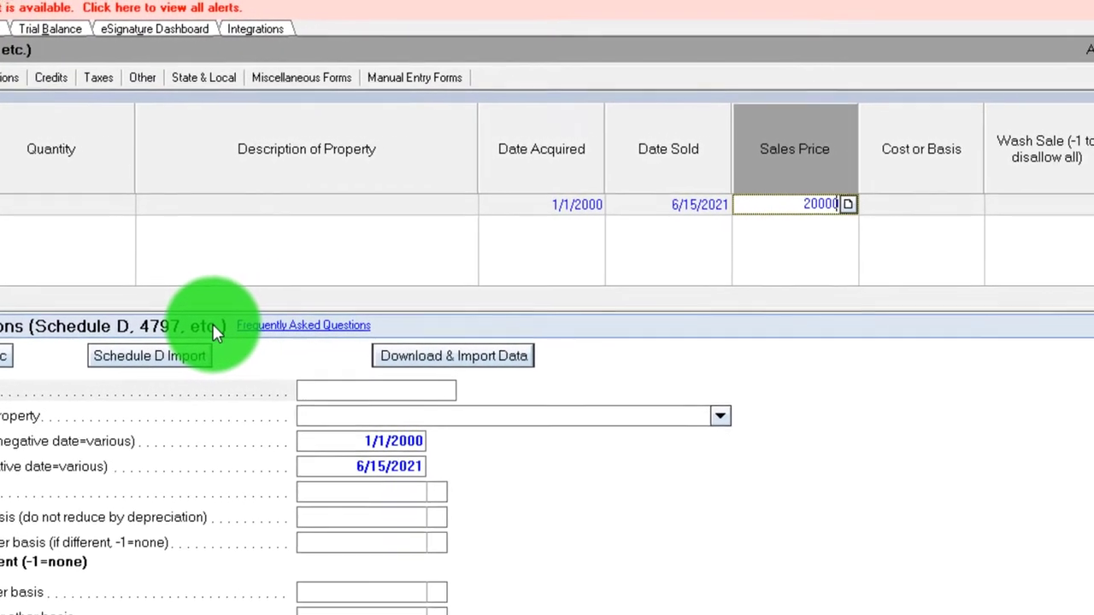
key(Tab)
text(10,000)
key(Tab)
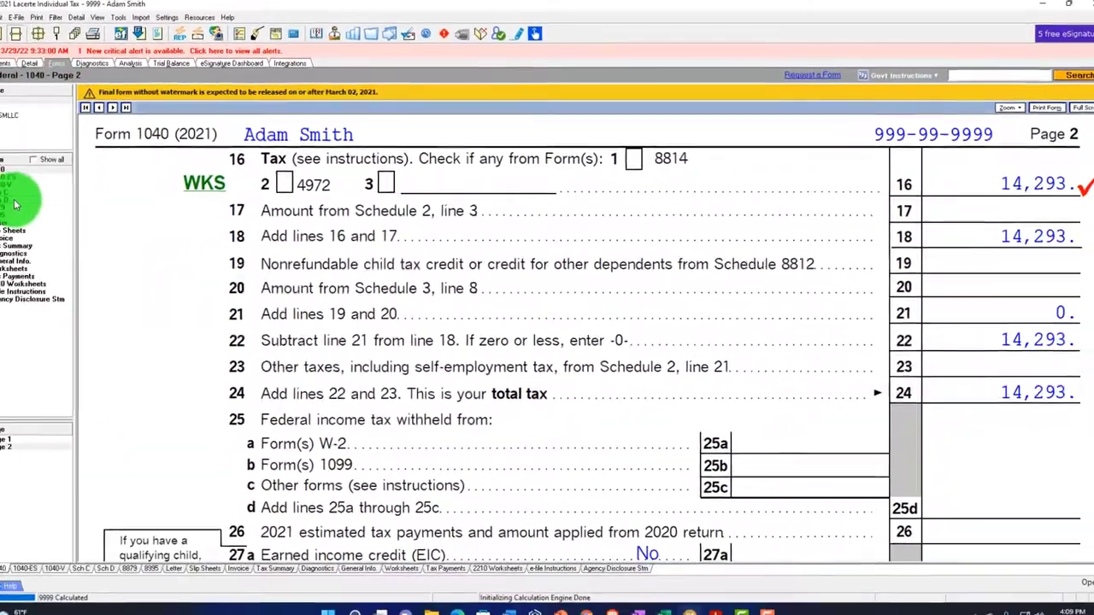
- Open Schedule D and scroll through to check the 10,000 capital gain reaching Form 1040
click(14, 202)
scroll(525, 248, down, 10)
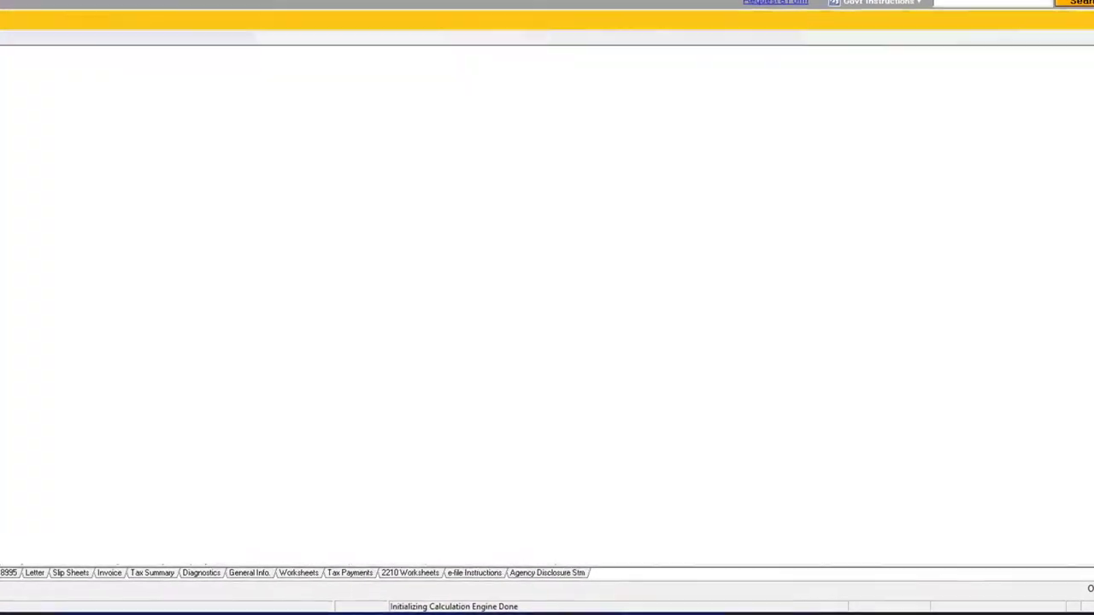
scroll(365, 290, down, 10)
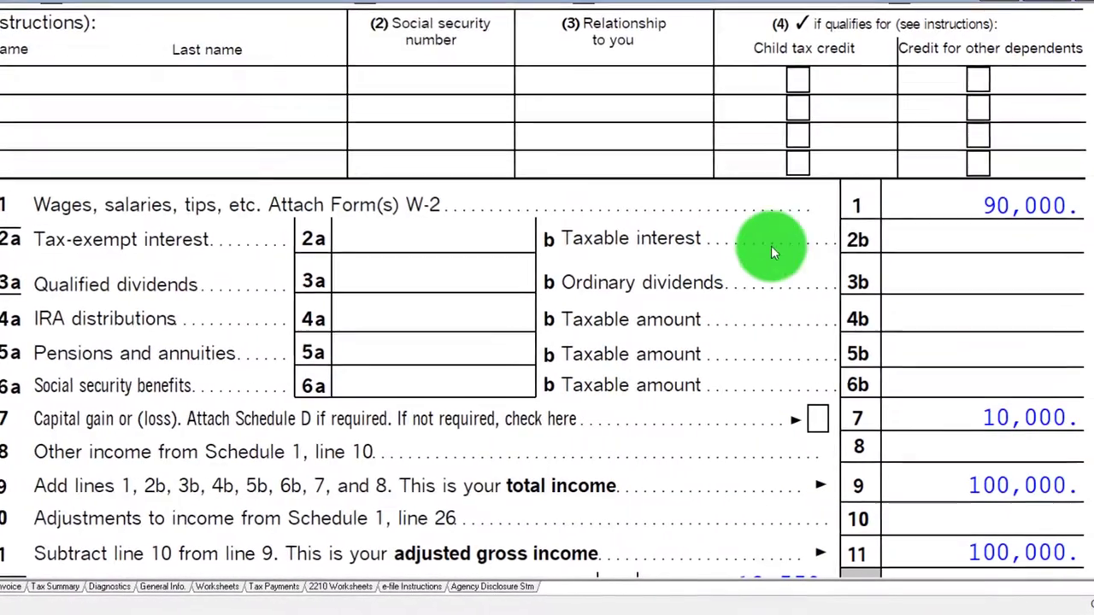
scroll(940, 273, down, 2)
scroll(949, 310, down, 2)
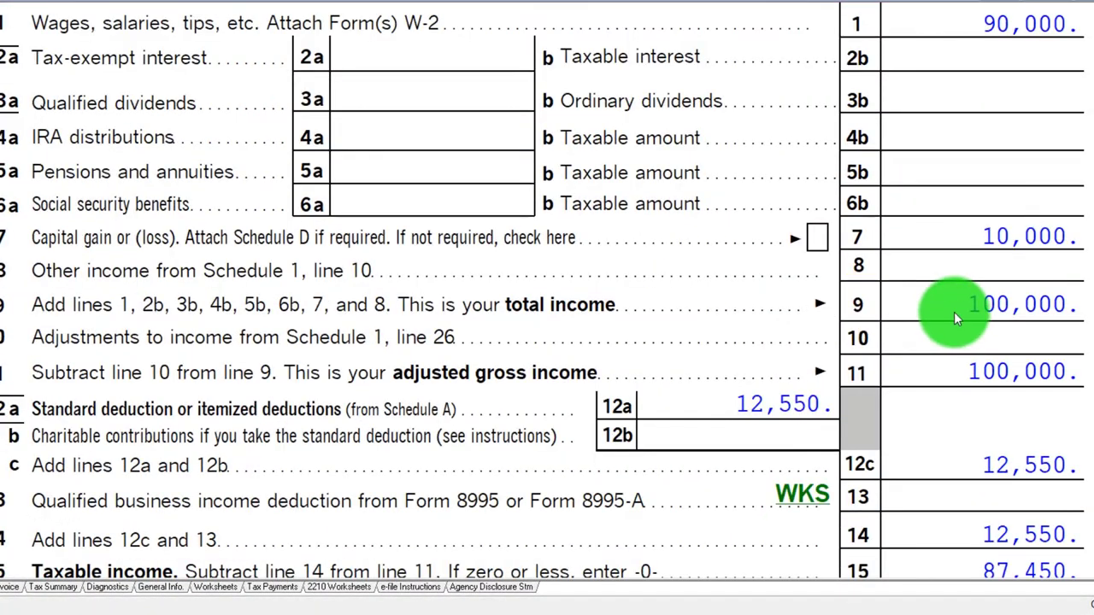
scroll(949, 302, down, 2)
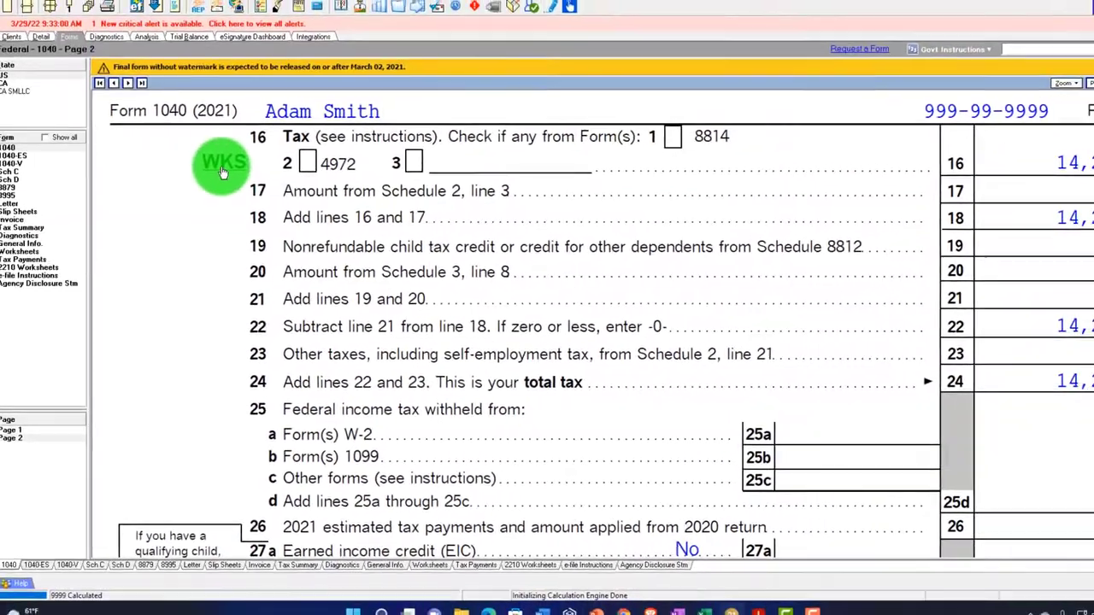
- Open the Qualified Dividends and Capital Gain Tax Worksheet behind line 16 and scroll through it
click(222, 171)
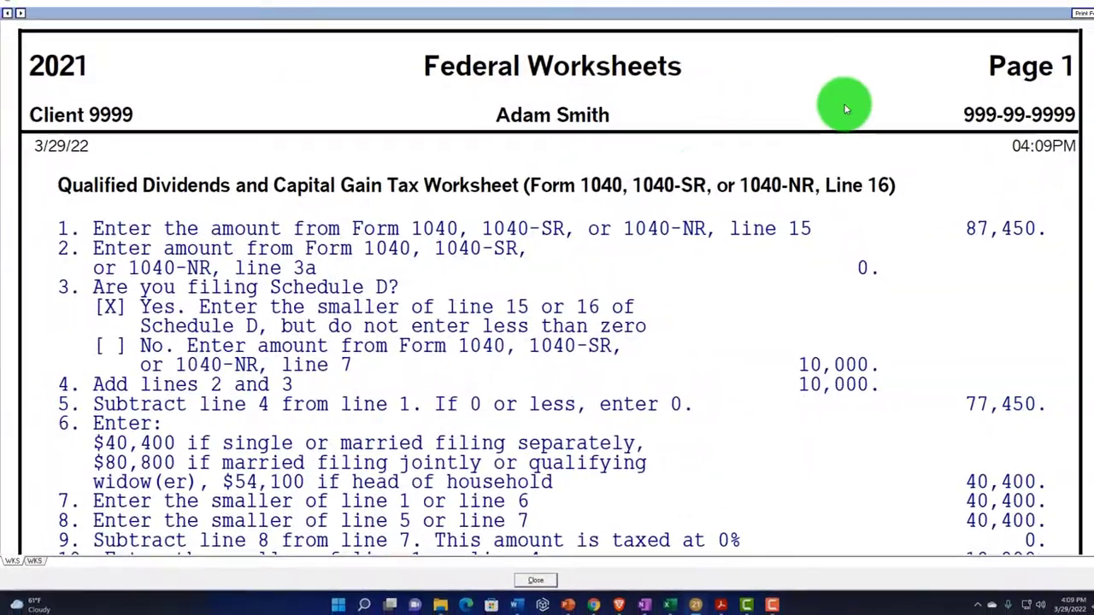
scroll(786, 288, down, 5)
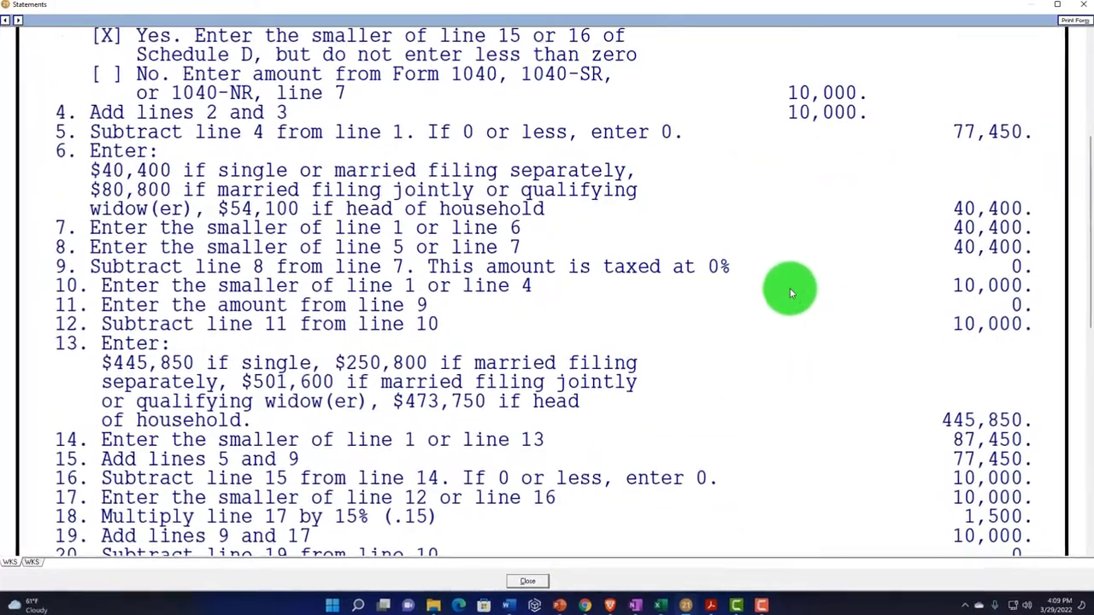
scroll(792, 292, down, 3)
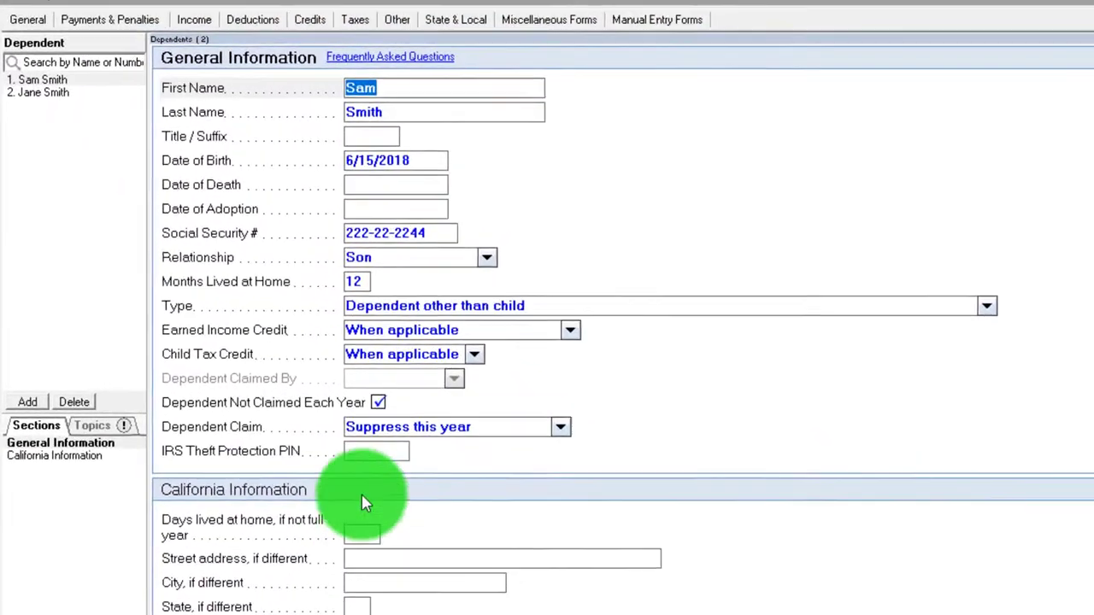
- Unflag the son as not claimed each year and itemize 3,000 of child bank interest for Form 8814
click(408, 438)
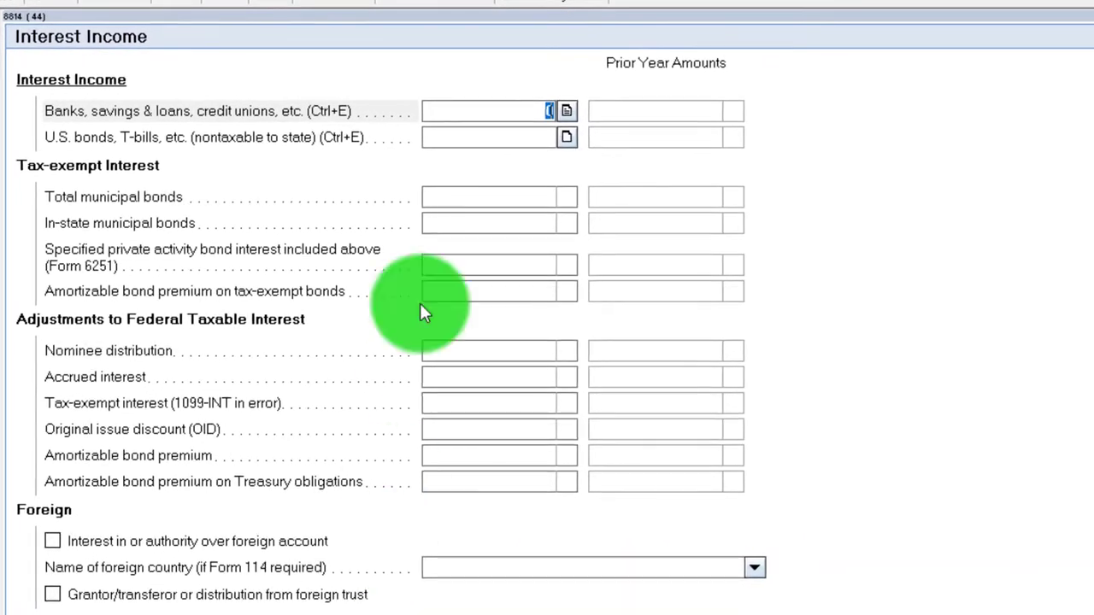
click(566, 111)
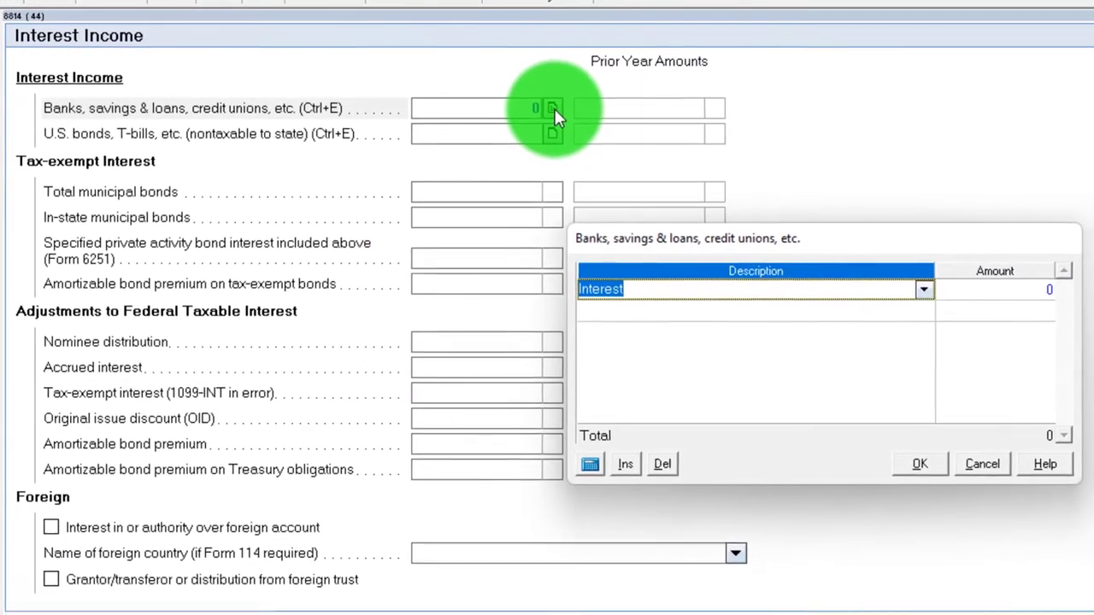
text(3000)
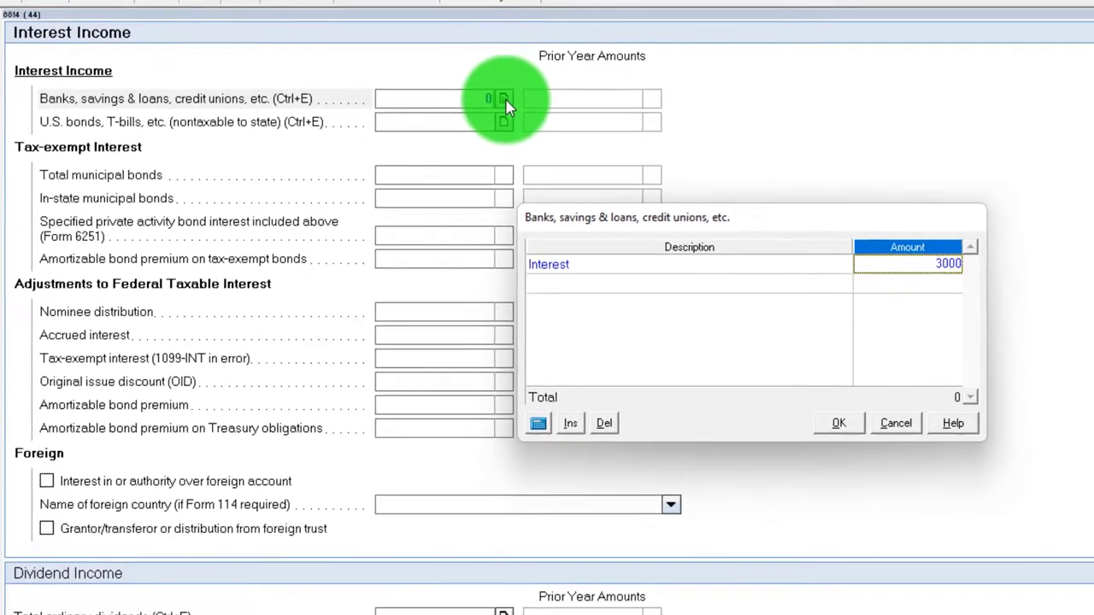
key(Return)
click(819, 413)
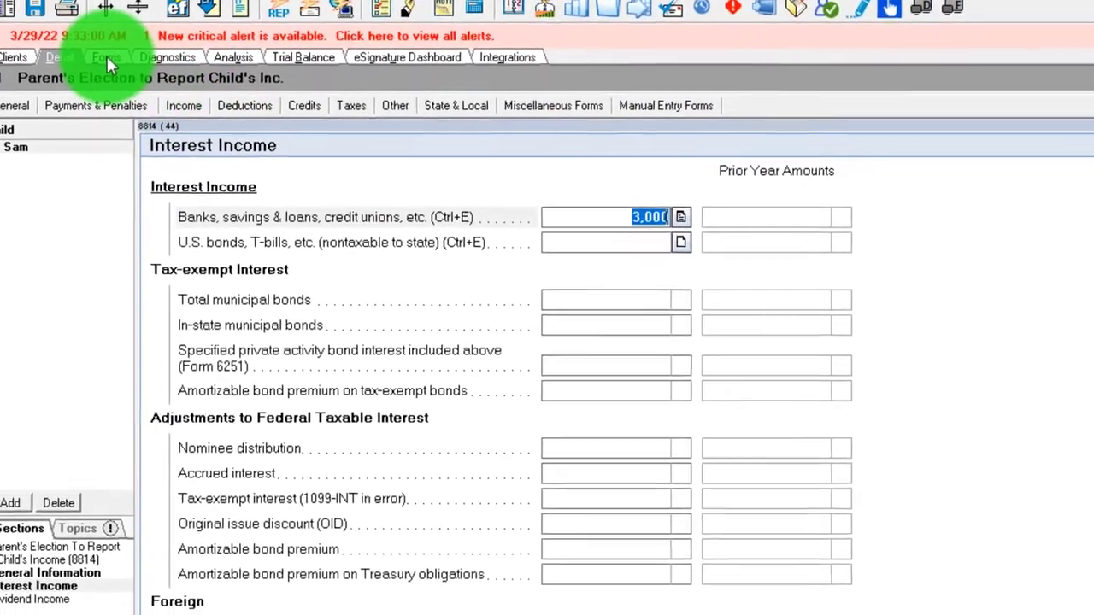
- Review Form 8814: 3,000 child interest, 800 taxable on line 12 and 110 tax on line 15
click(106, 54)
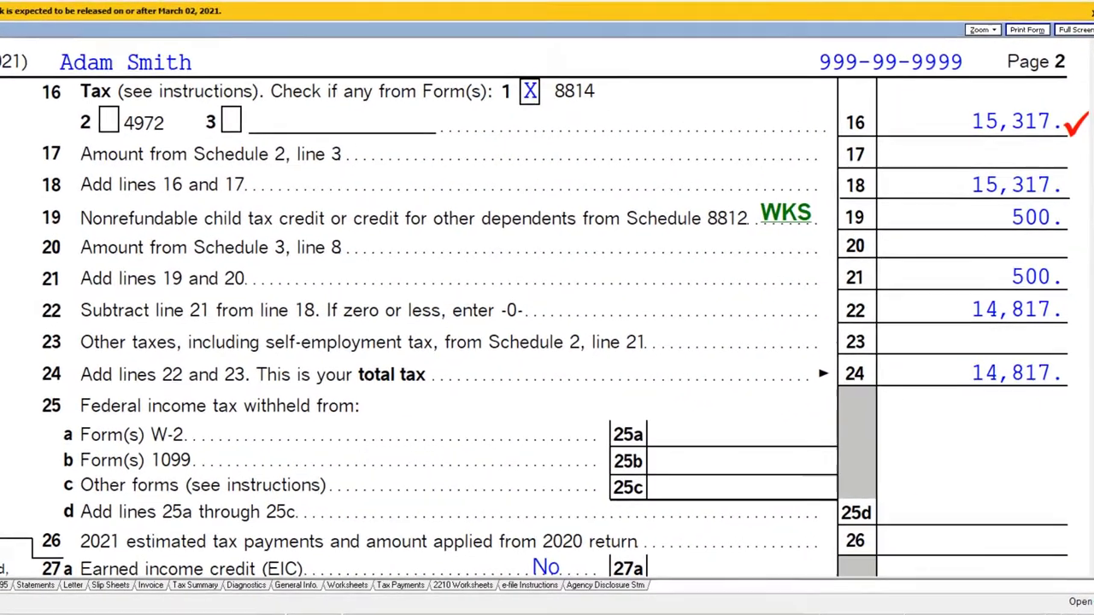
click(240, 158)
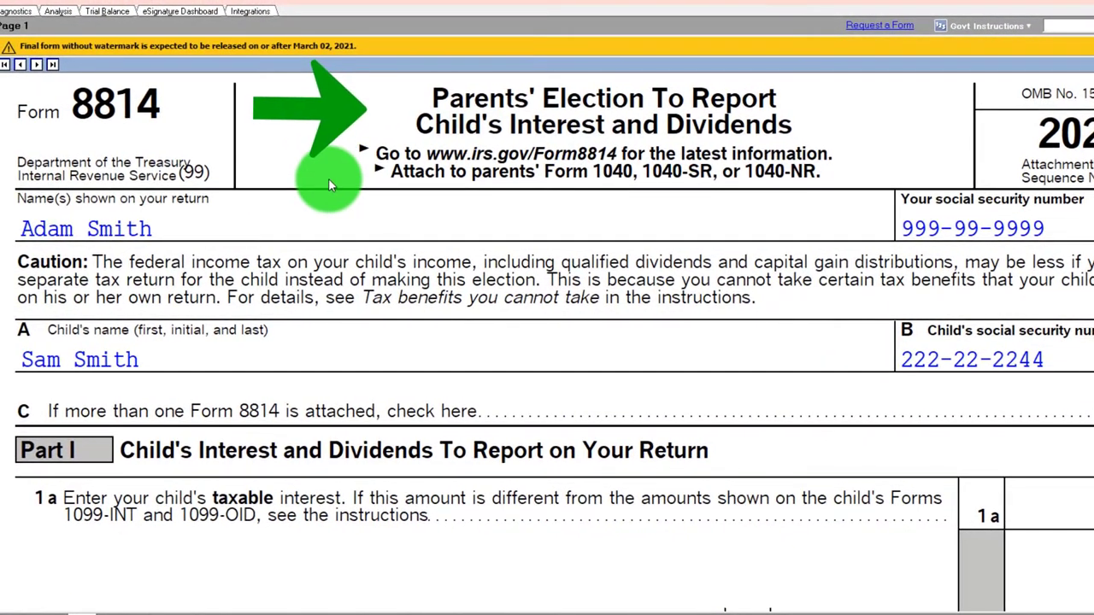
scroll(328, 178, down, 3)
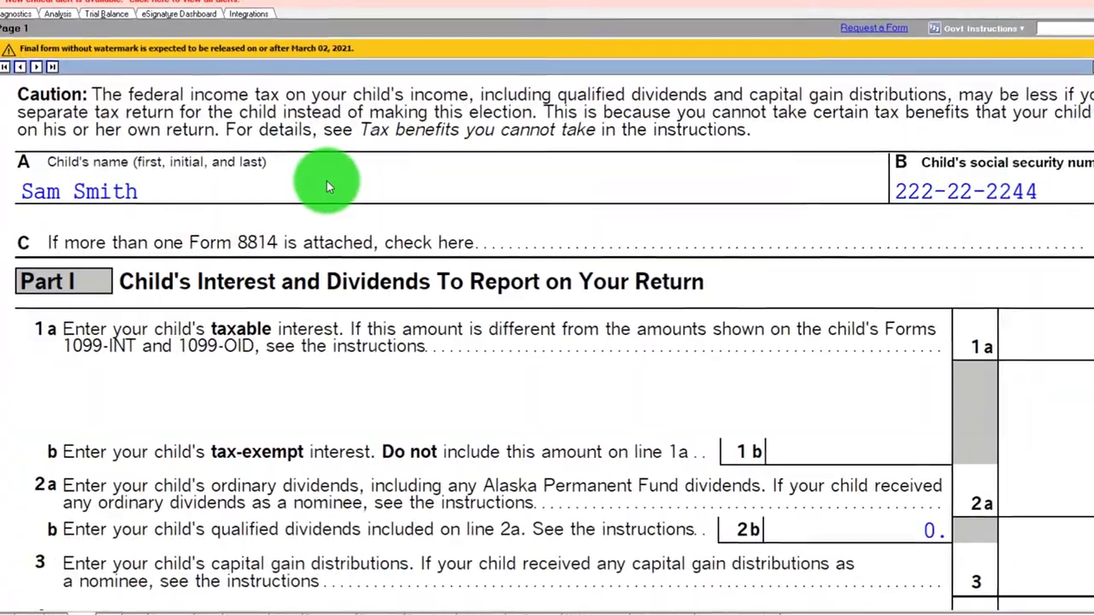
scroll(326, 182, down, 2)
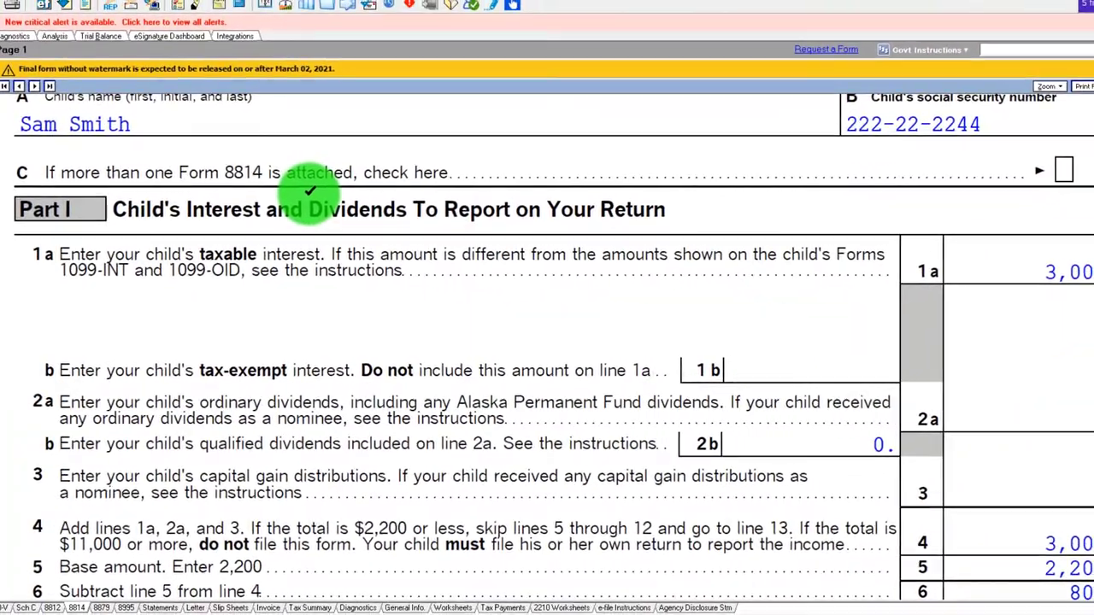
scroll(713, 285, up, 3)
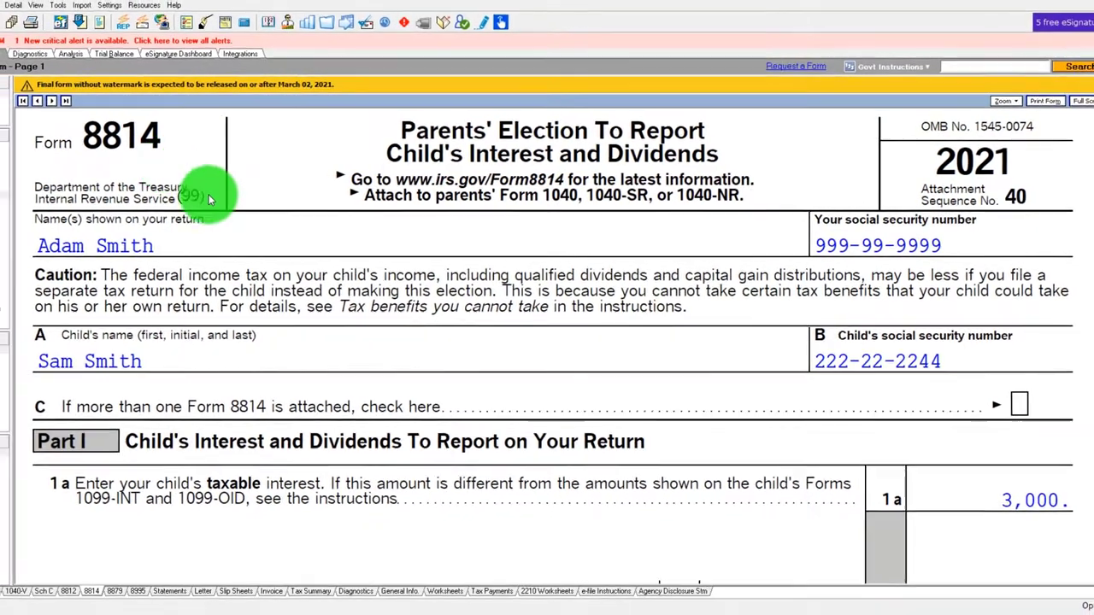
scroll(274, 209, down, 5)
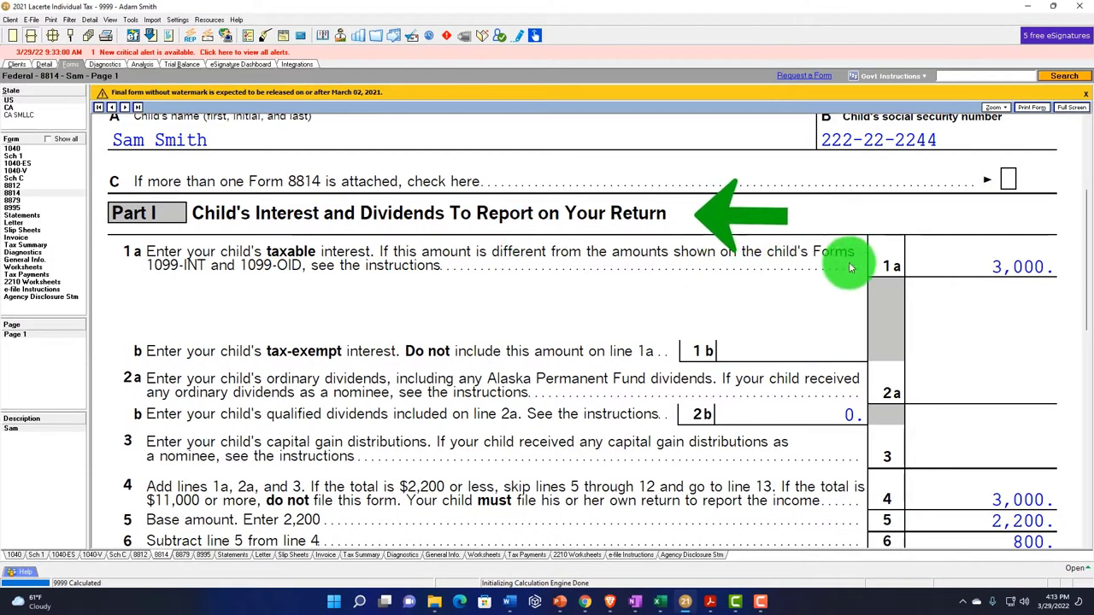
scroll(930, 258, down, 2)
scroll(928, 260, down, 2)
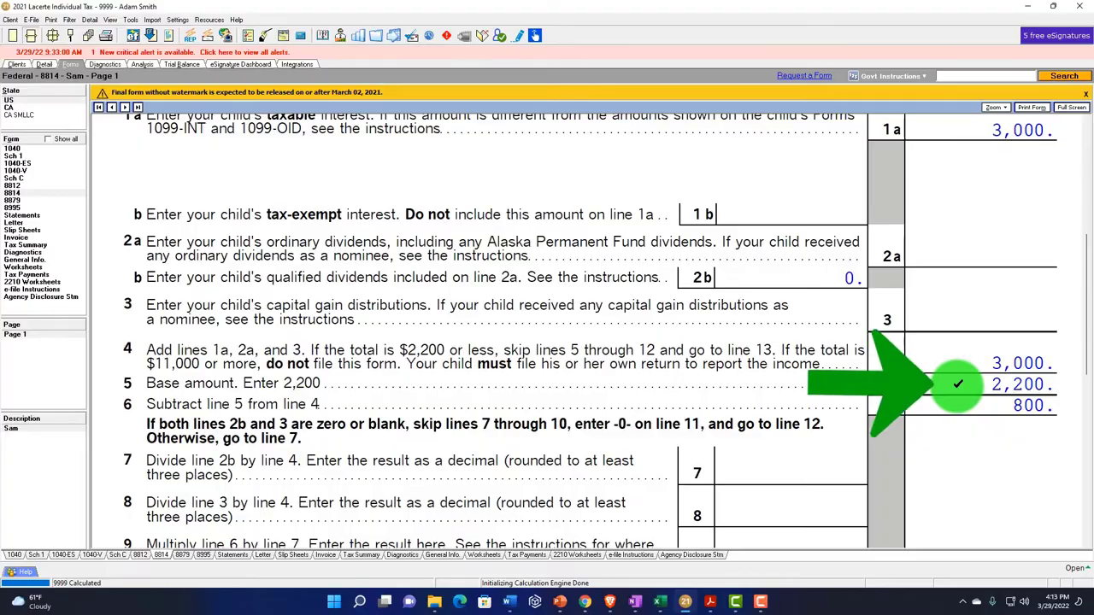
scroll(959, 382, down, 2)
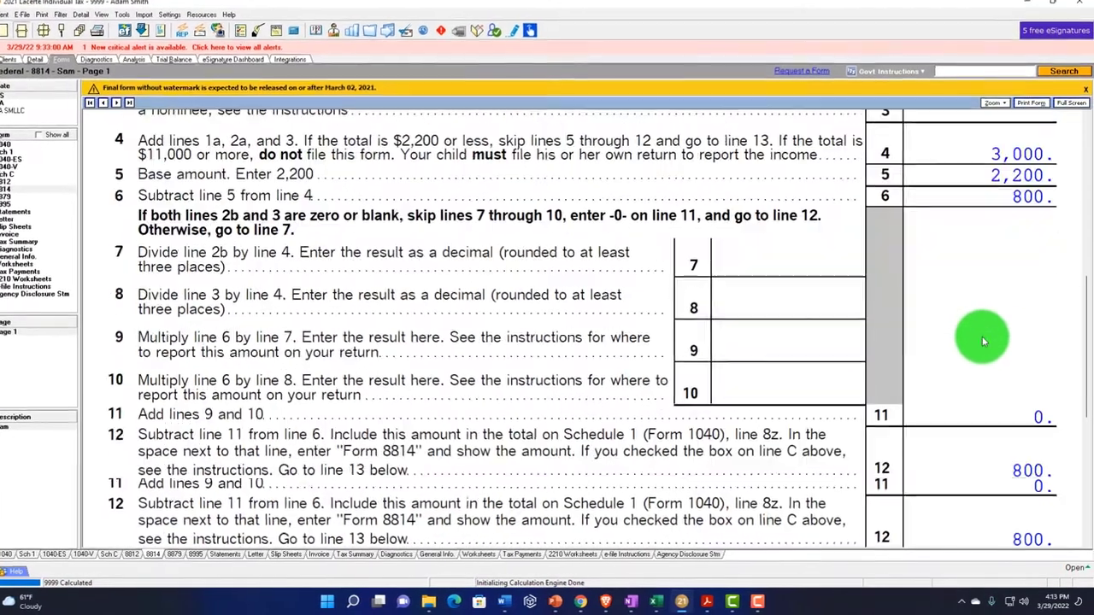
scroll(982, 340, down, 5)
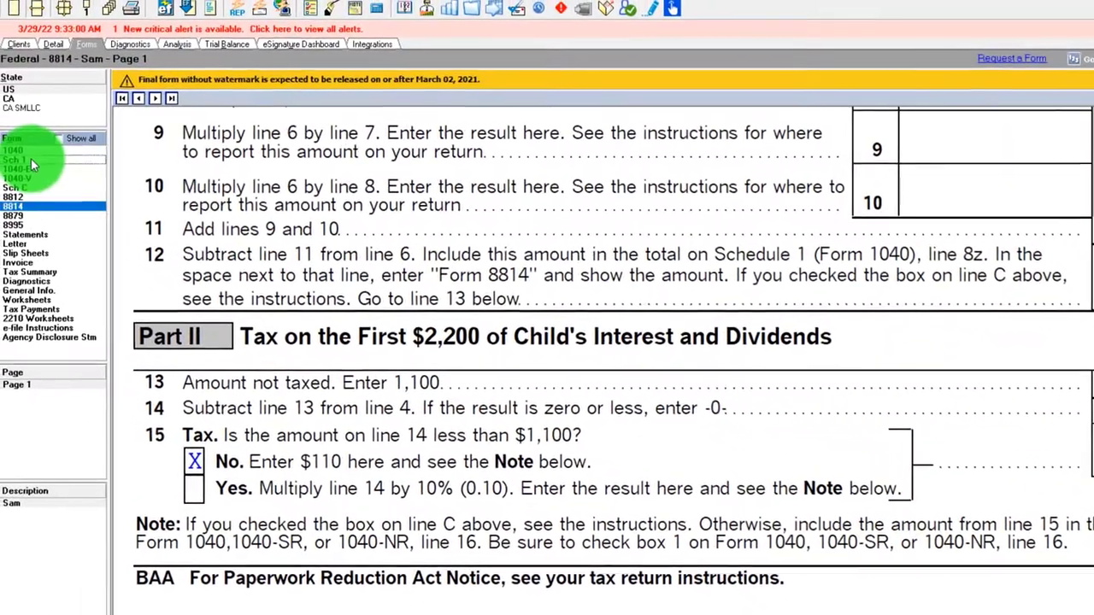
- Check Schedule 1's 800 other income and Form 1040's 100,800 total and 88,250 taxable income, ending on page 2
click(2, 150)
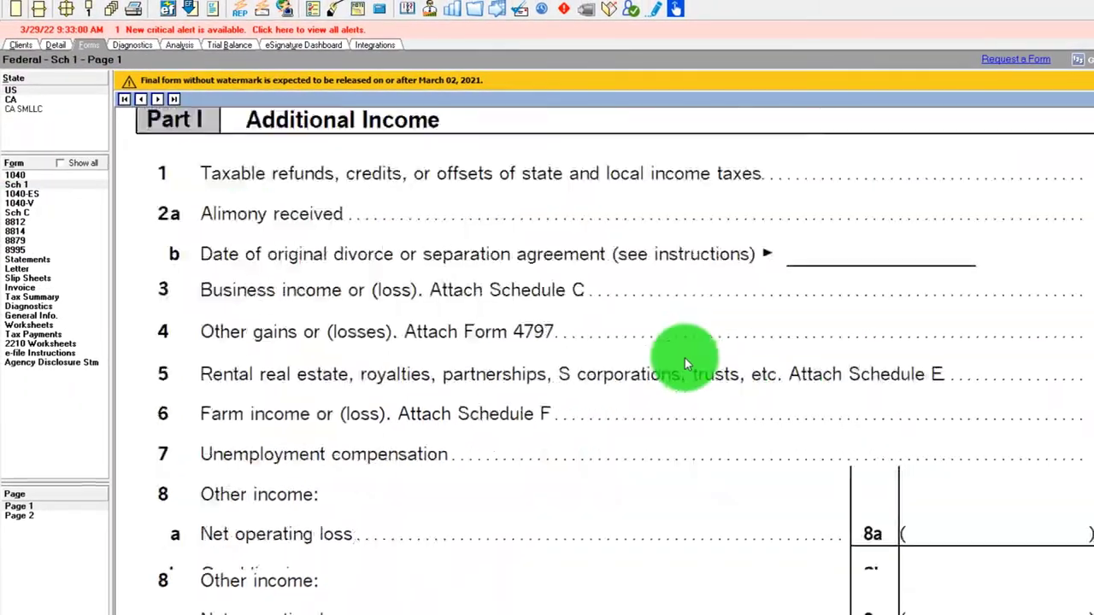
scroll(683, 356, down, 10)
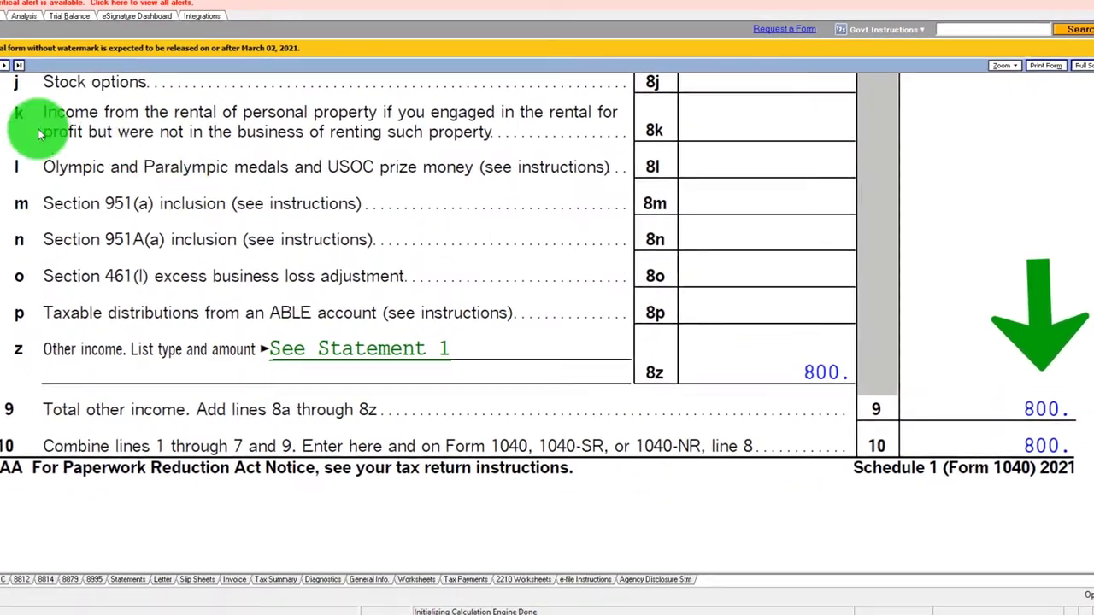
scroll(462, 276, down, 10)
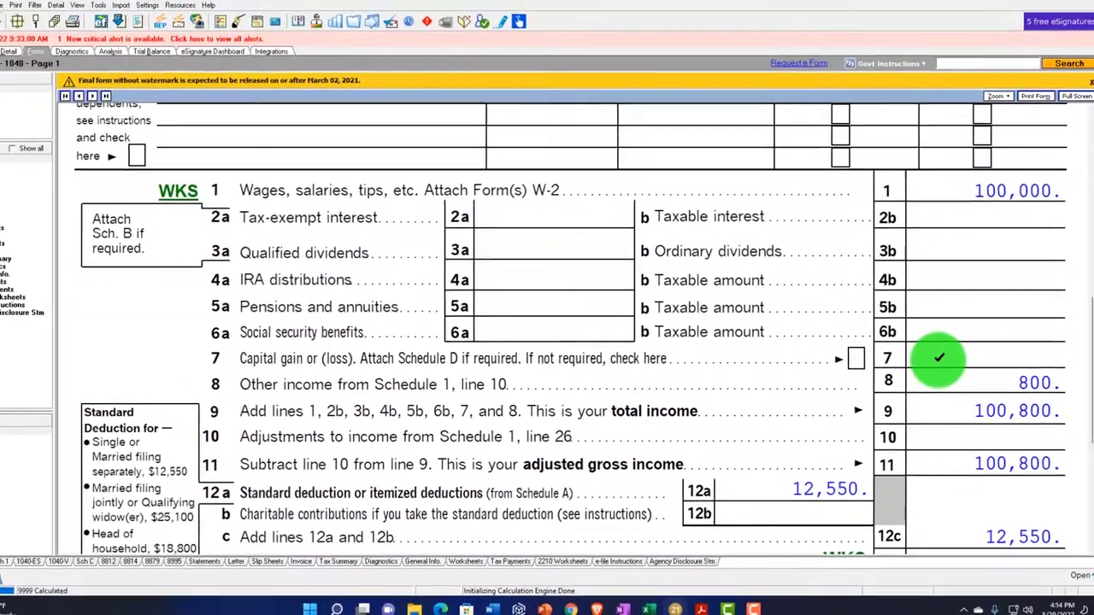
scroll(942, 379, down, 3)
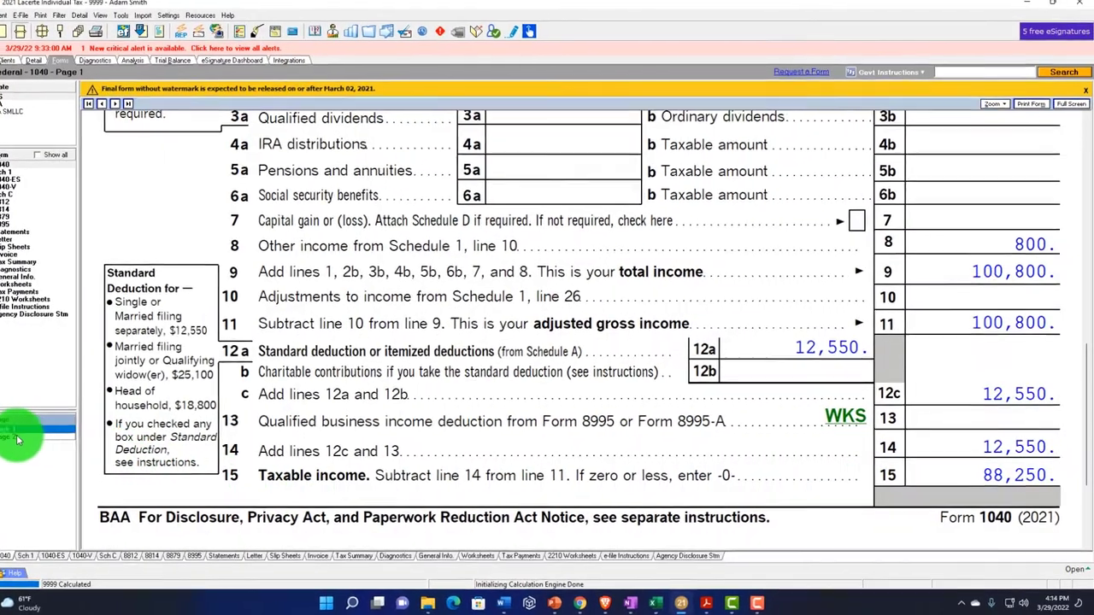
click(12, 436)
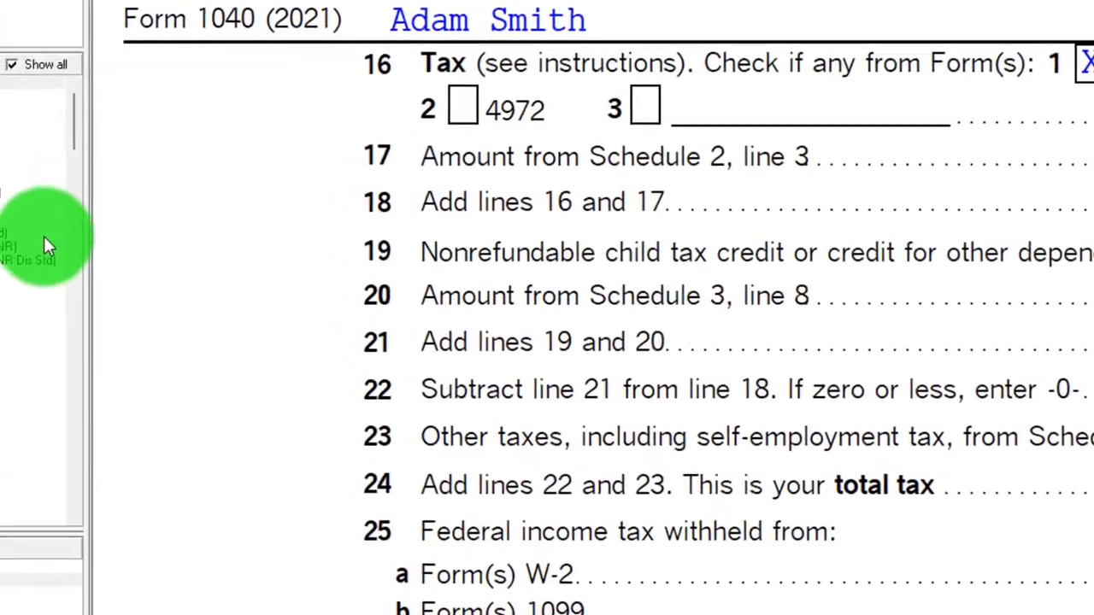
- Scroll the form list and open Form 8815, the savings bond interest exclusion, in place of Form 1040
drag(73, 140, 76, 196)
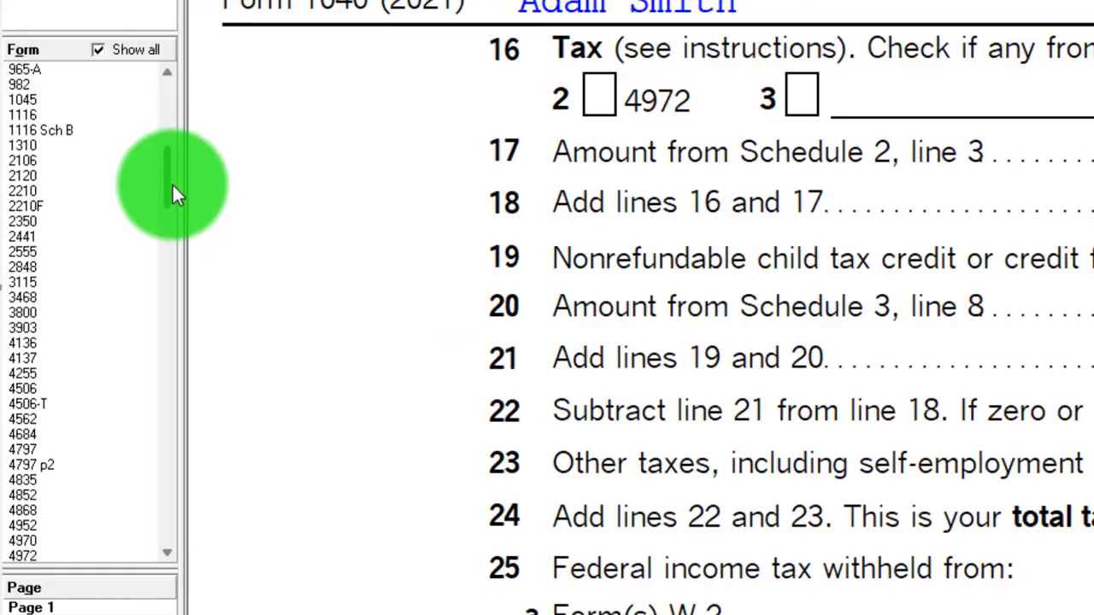
drag(172, 187, 171, 289)
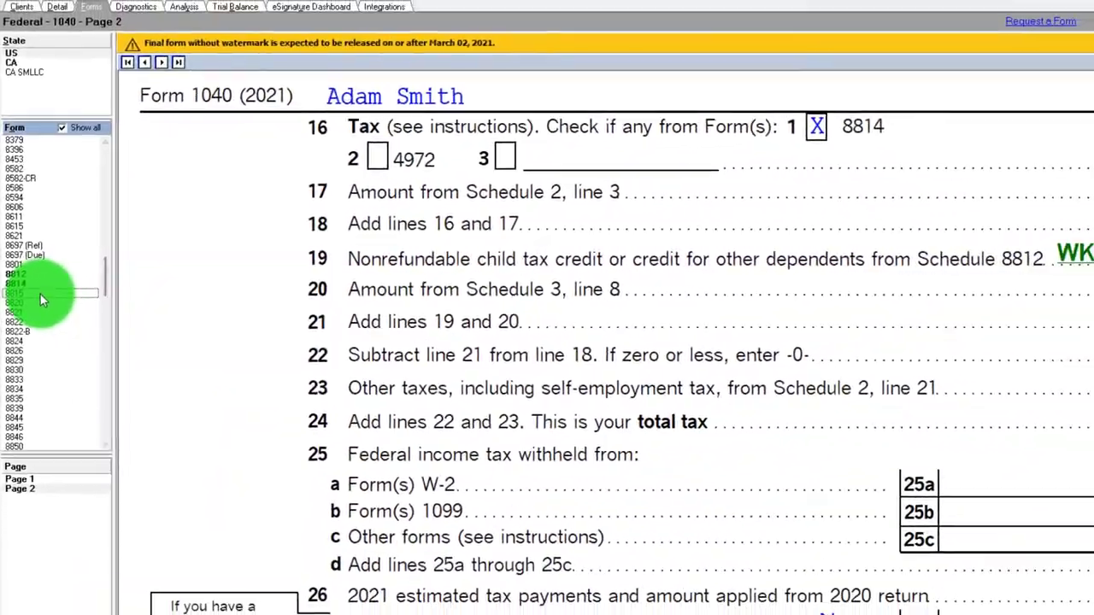
click(20, 374)
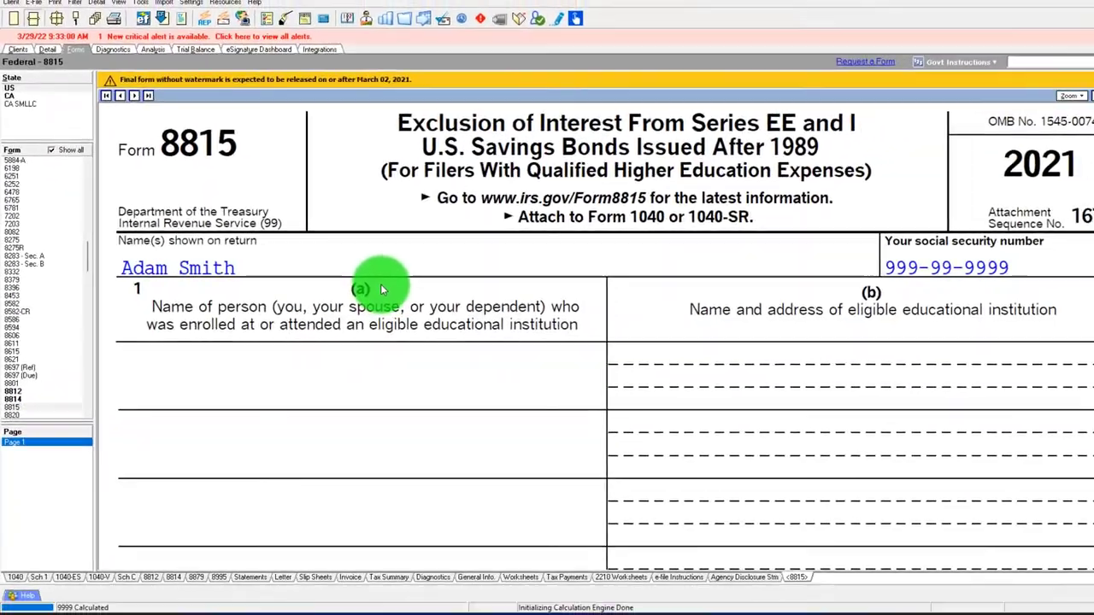